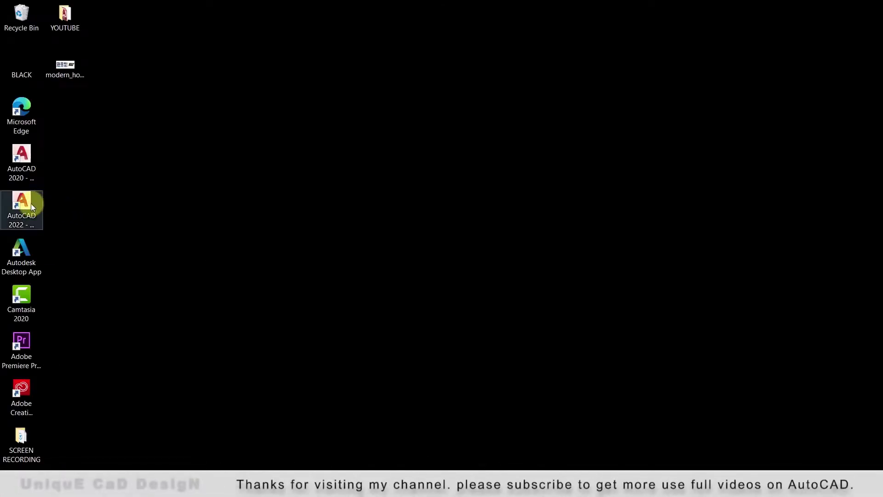
# Launch AutoCAD 2022 from its desktop shortcut and wait for the Start page.
pyautogui.doubleClick(31, 203)
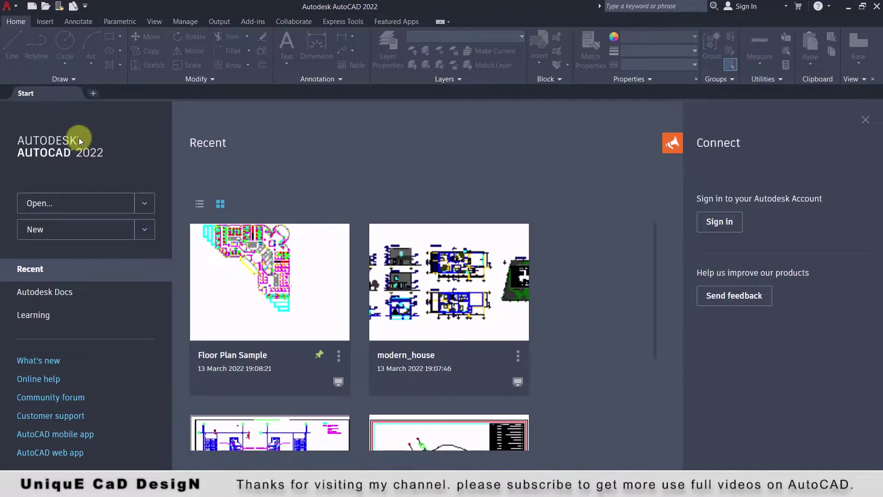
# Open modern_house.dwg, dismiss the proxy notice, and show the Start page's Open options.
pyautogui.click(87, 205)
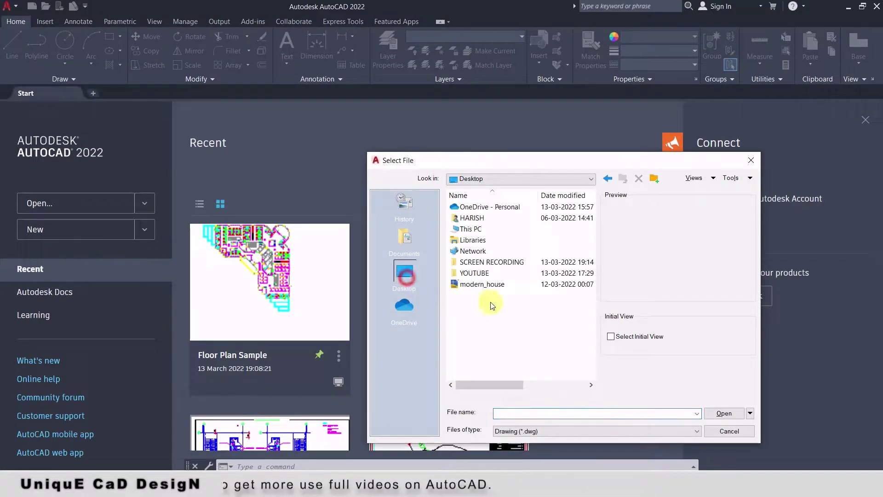
pyautogui.click(481, 285)
pyautogui.click(732, 413)
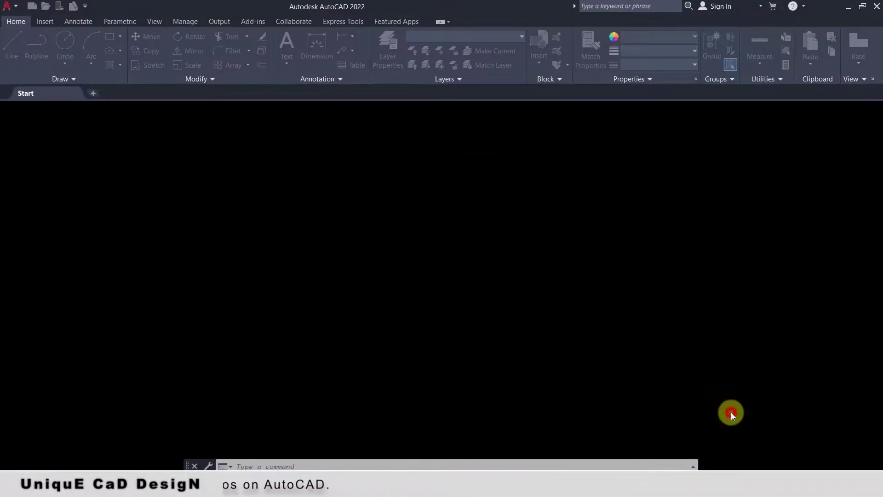
pyautogui.click(555, 383)
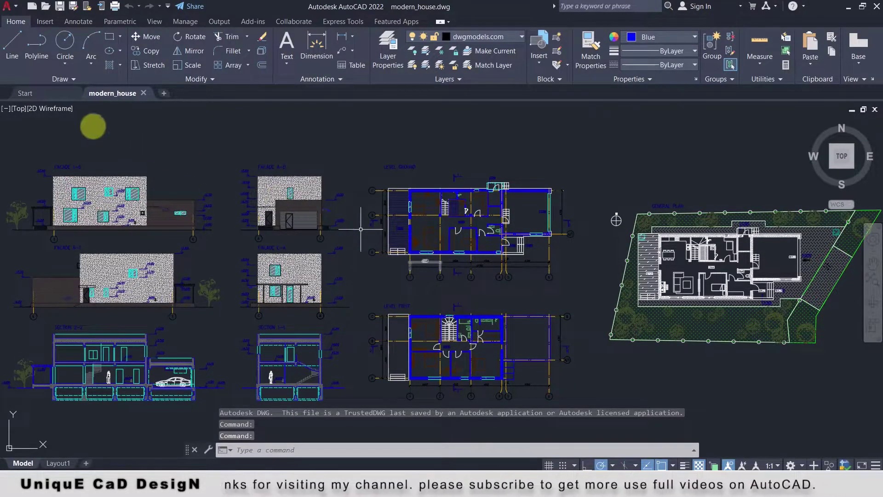
pyautogui.click(28, 95)
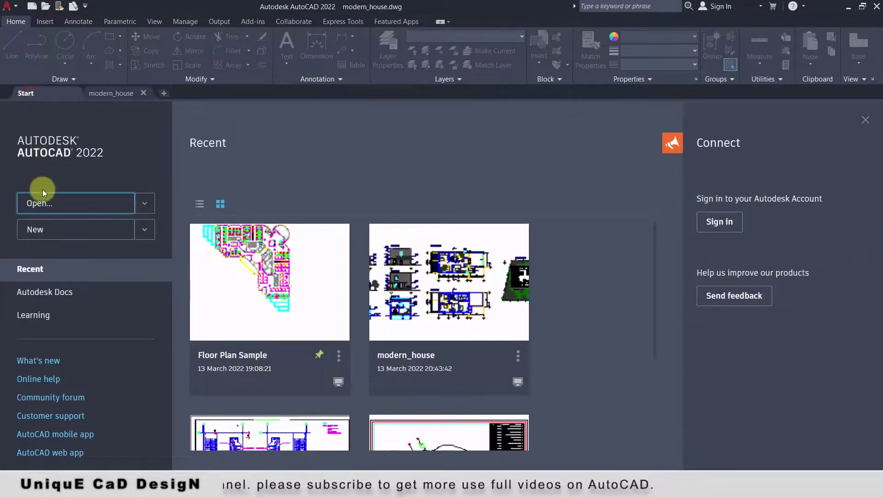
pyautogui.click(144, 206)
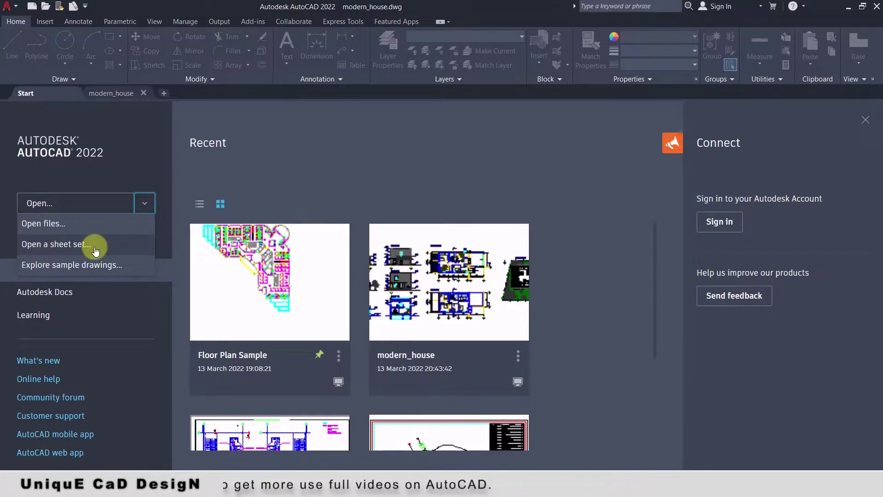
# Cancel the Open Sheet Set browser and bring back the Open options.
pyautogui.click(60, 246)
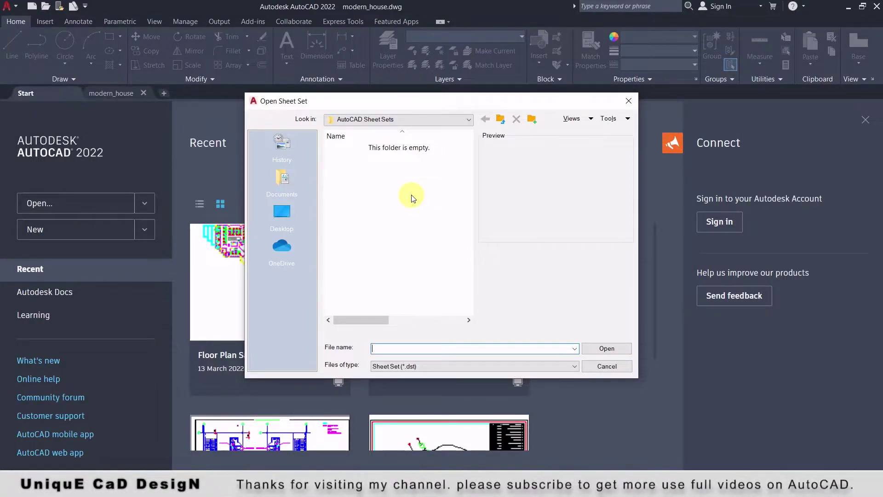
pyautogui.click(628, 101)
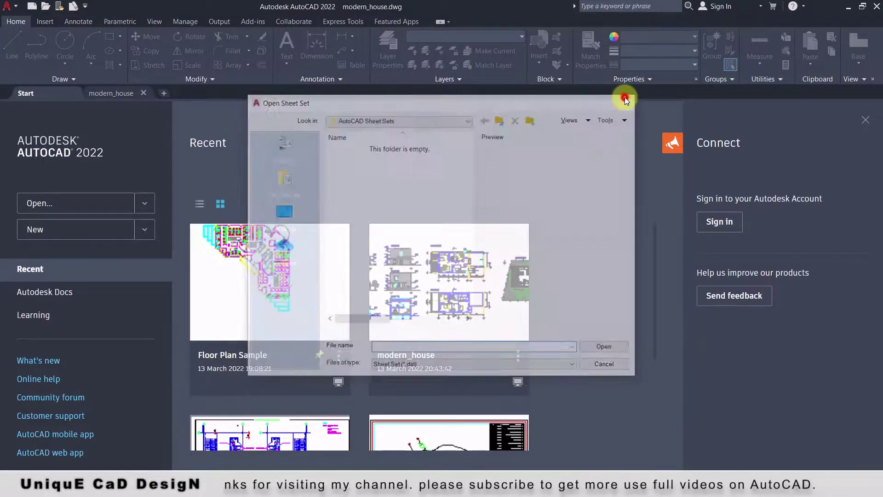
pyautogui.click(145, 204)
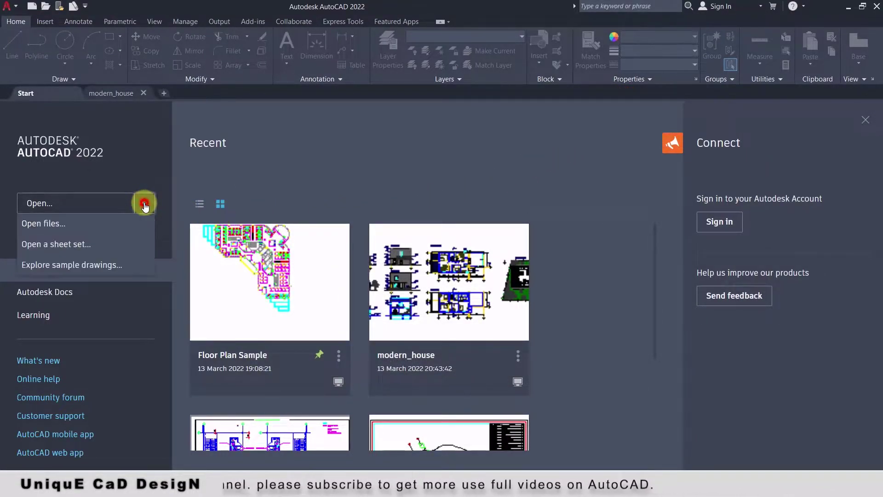
# Open Database Connectivity's Floor Plan Sample read-only from the sample drawings, zoomed to extents.
pyautogui.click(135, 266)
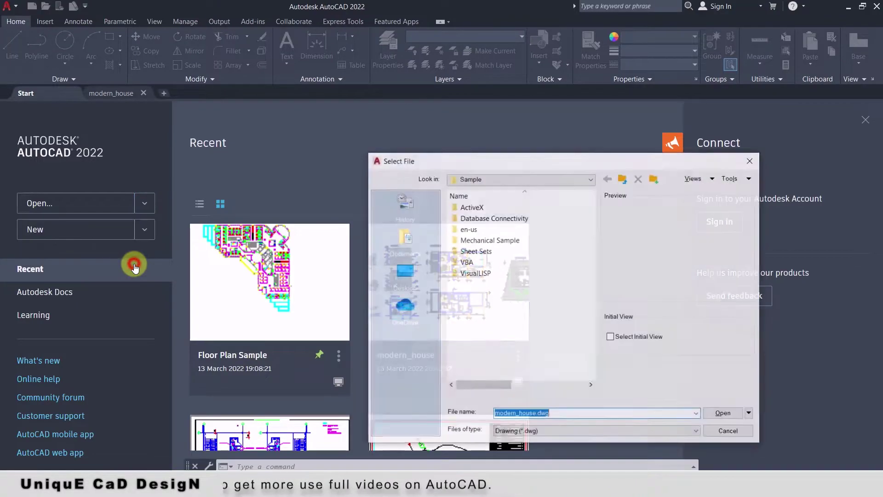
pyautogui.click(511, 220)
pyautogui.doubleClick(510, 221)
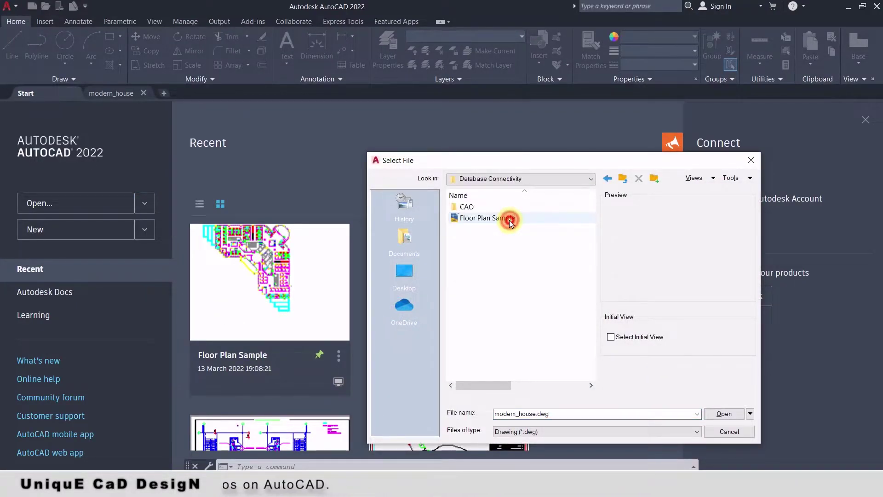
pyautogui.click(510, 220)
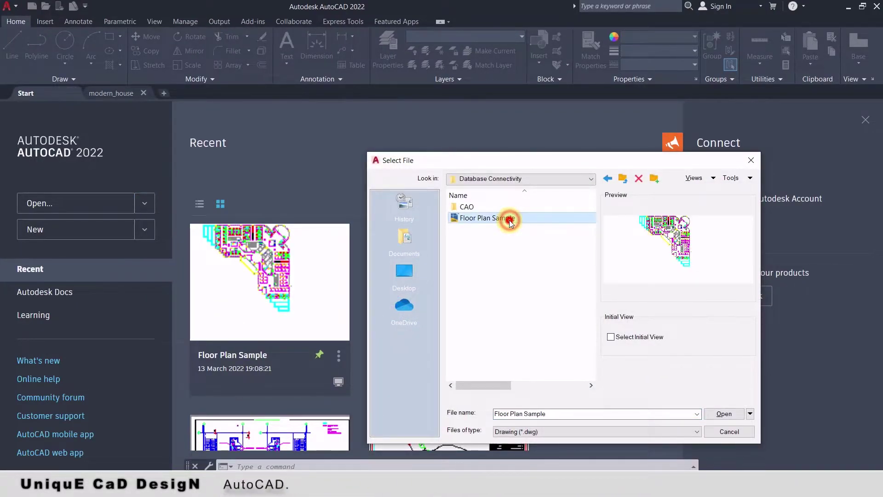
pyautogui.click(724, 415)
pyautogui.click(484, 272)
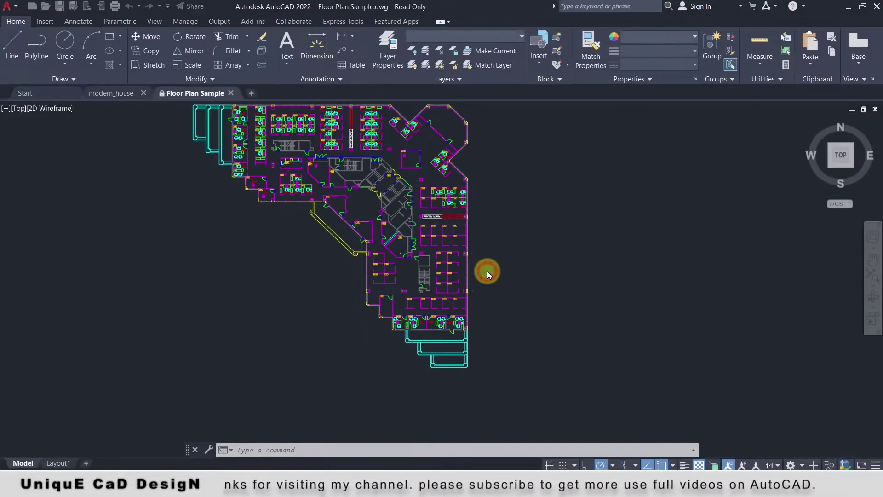
pyautogui.middleClick(508, 307)
pyautogui.middleClick(508, 307)
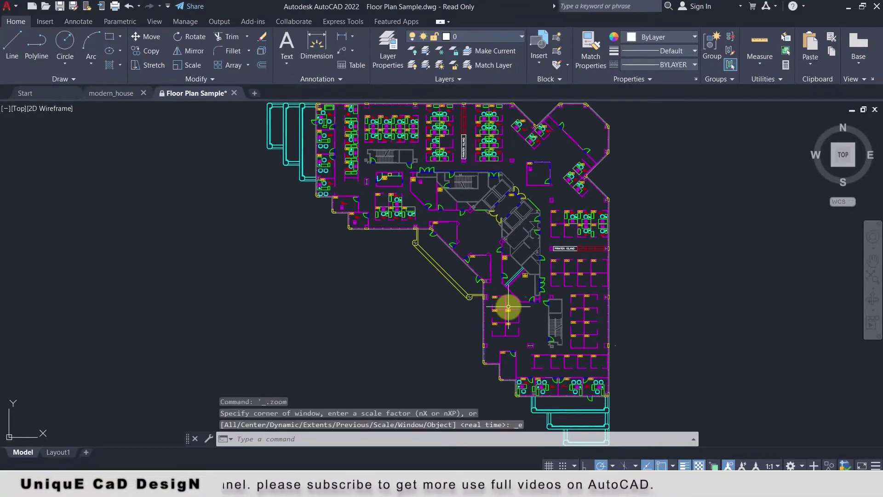
pyautogui.click(60, 92)
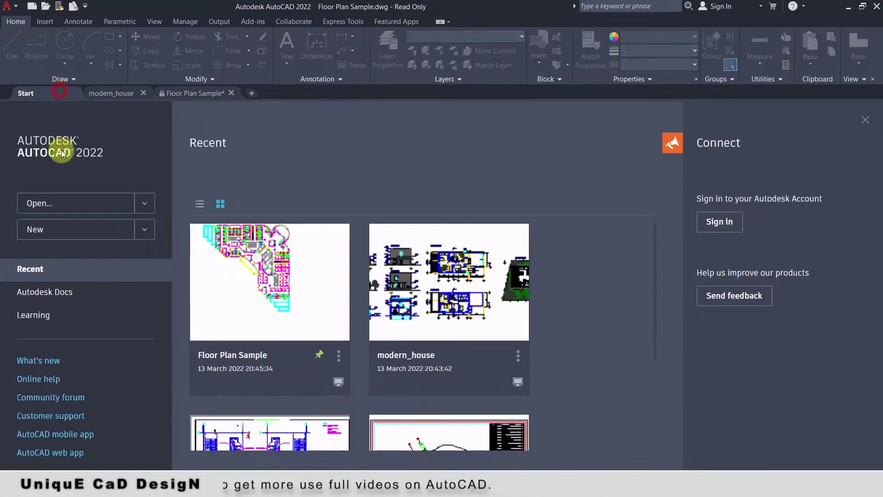
# Create blank Drawing1, then browse templates without choosing one and reopen the New options.
pyautogui.click(76, 233)
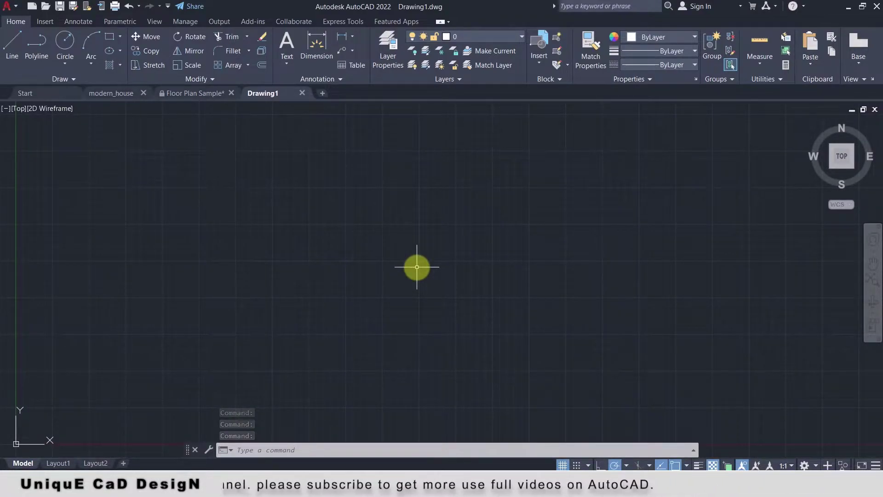
pyautogui.click(52, 93)
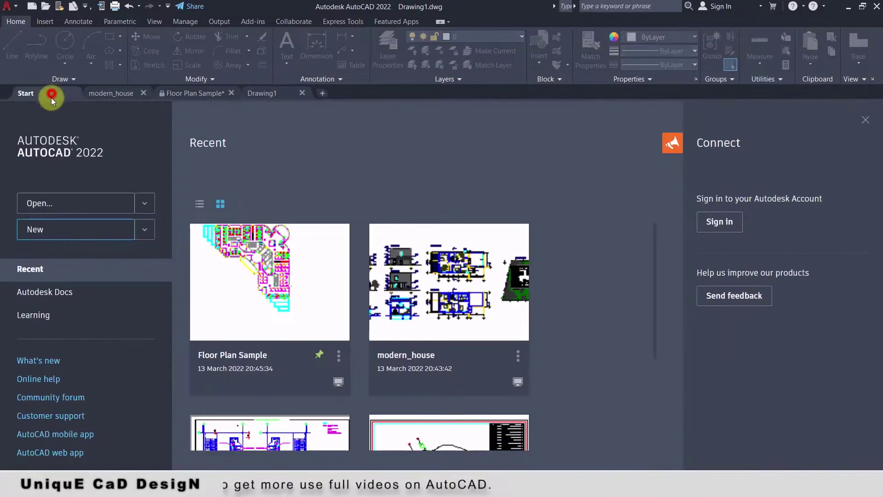
pyautogui.click(145, 233)
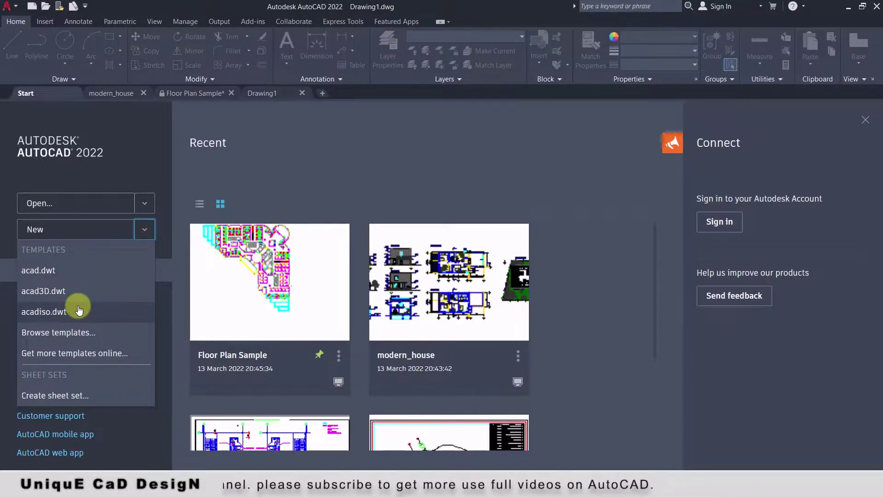
pyautogui.click(88, 336)
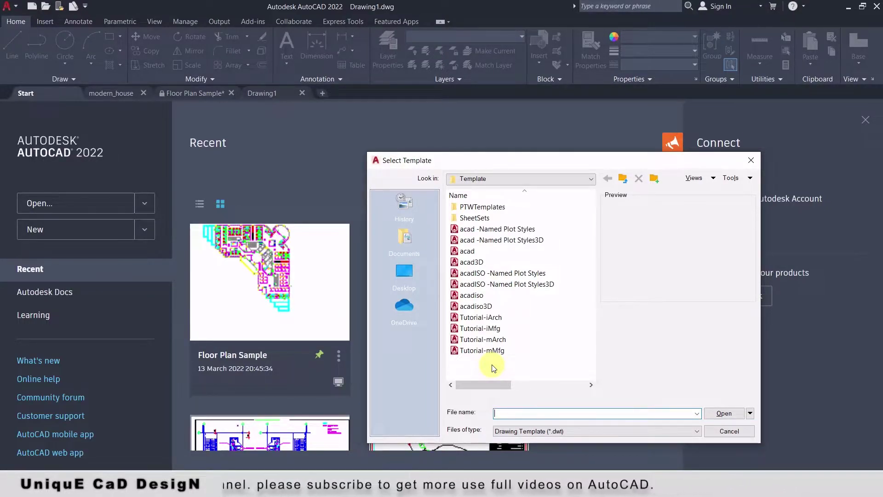
pyautogui.press('Escape')
pyautogui.click(140, 230)
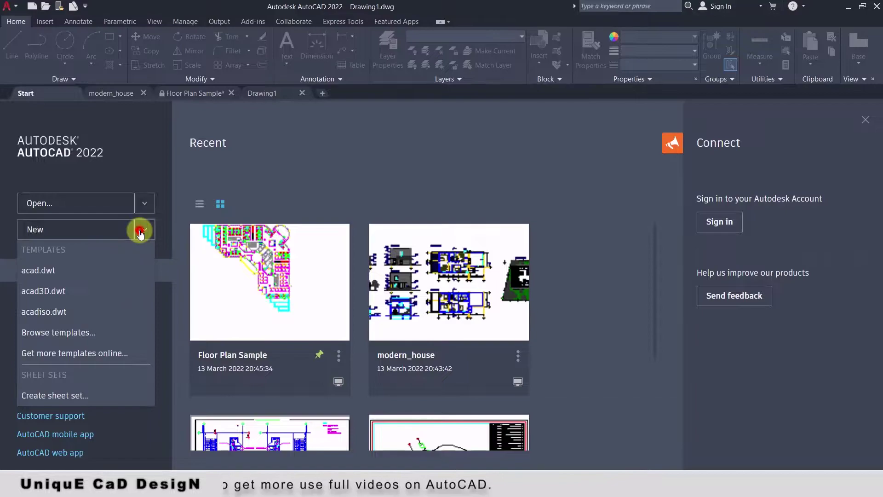
# Scroll through the online AutoCAD 2022 Templates download page, then minimize the browser.
pyautogui.click(115, 354)
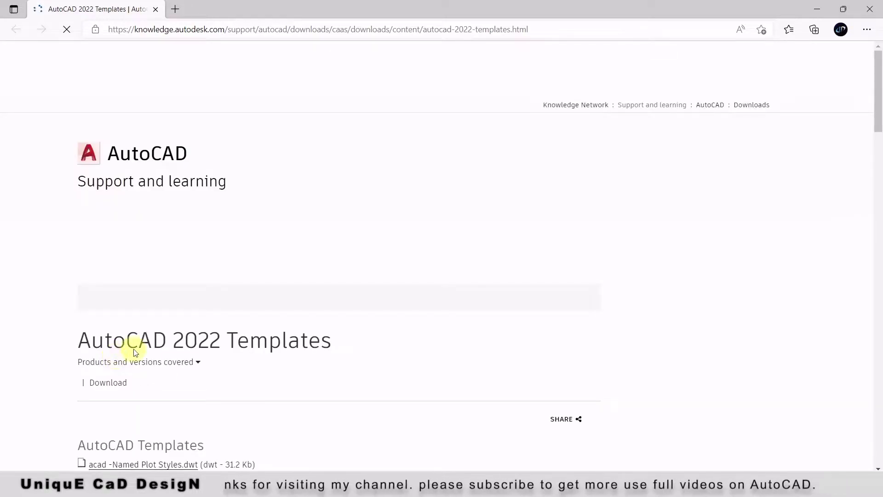
pyautogui.scroll(-4, 197, 319)
pyautogui.scroll(-6, 197, 325)
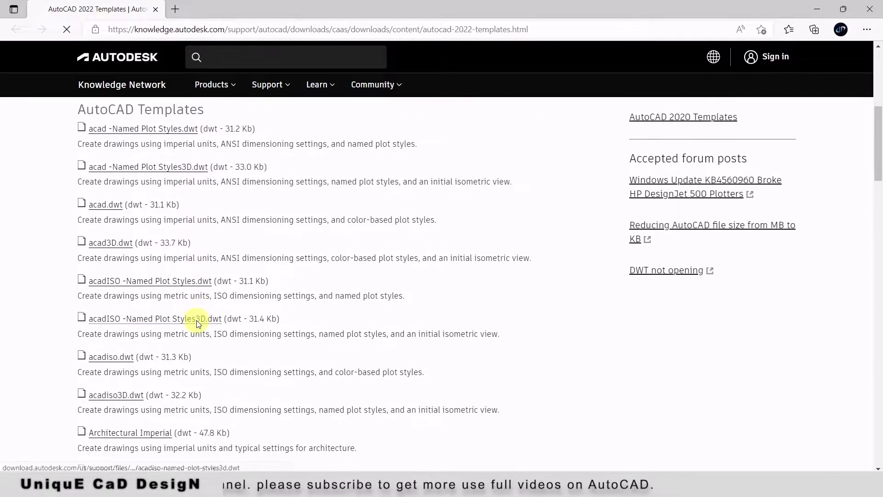
pyautogui.scroll(-6, 197, 321)
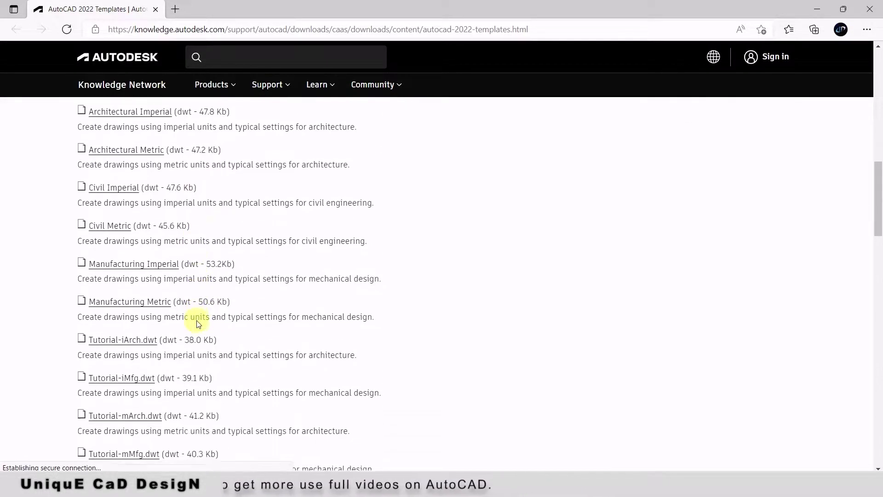
pyautogui.click(814, 8)
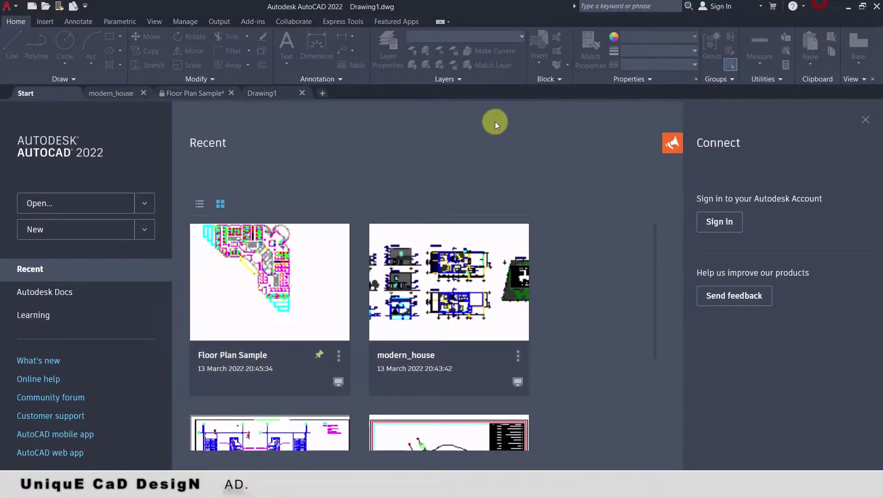
# Close the new-drawing options and toggle Recent drawings between list and thumbnail views.
pyautogui.click(143, 229)
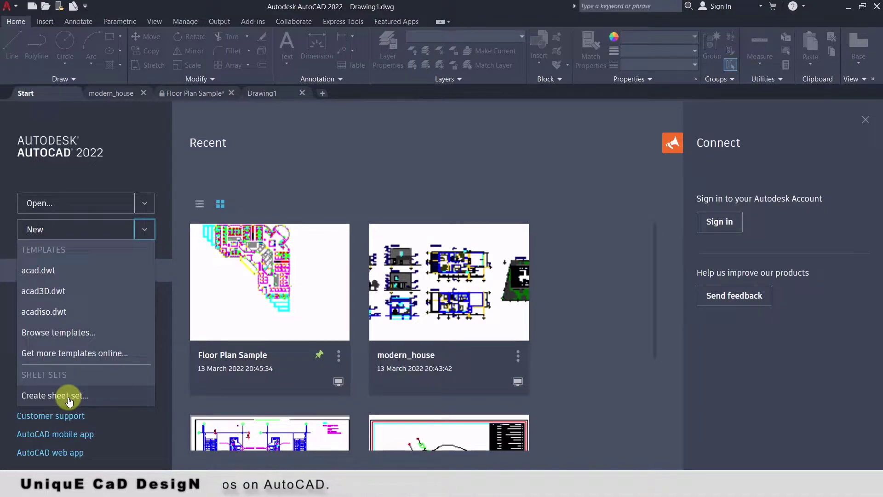
pyautogui.click(159, 230)
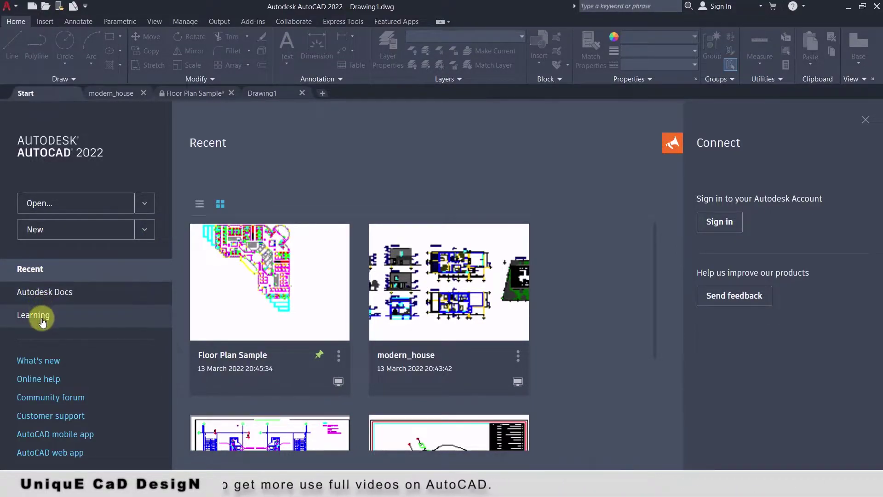
pyautogui.click(35, 272)
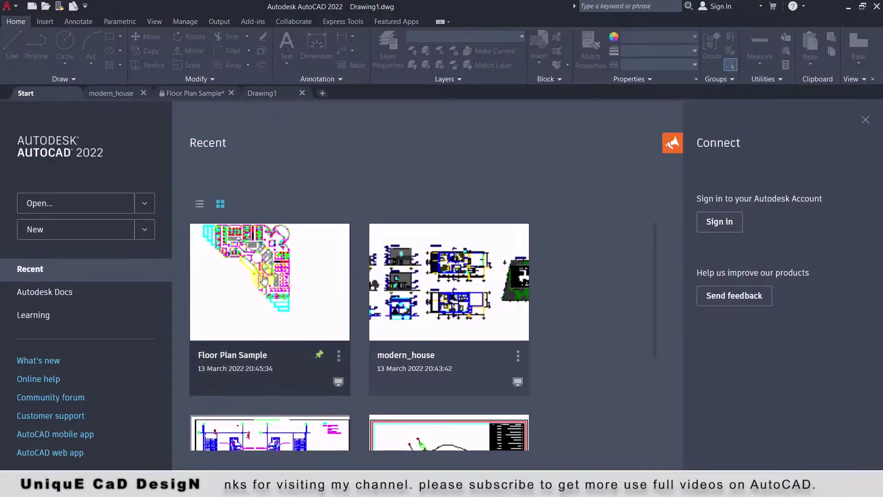
pyautogui.click(199, 204)
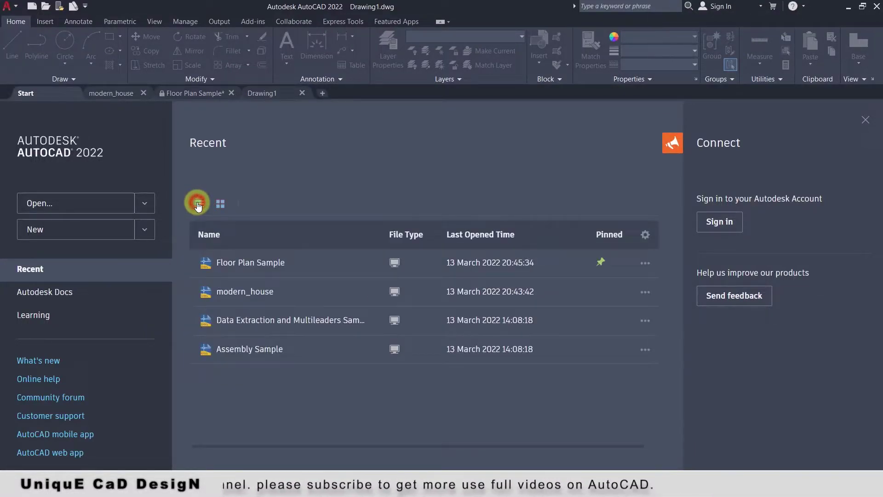
pyautogui.click(219, 204)
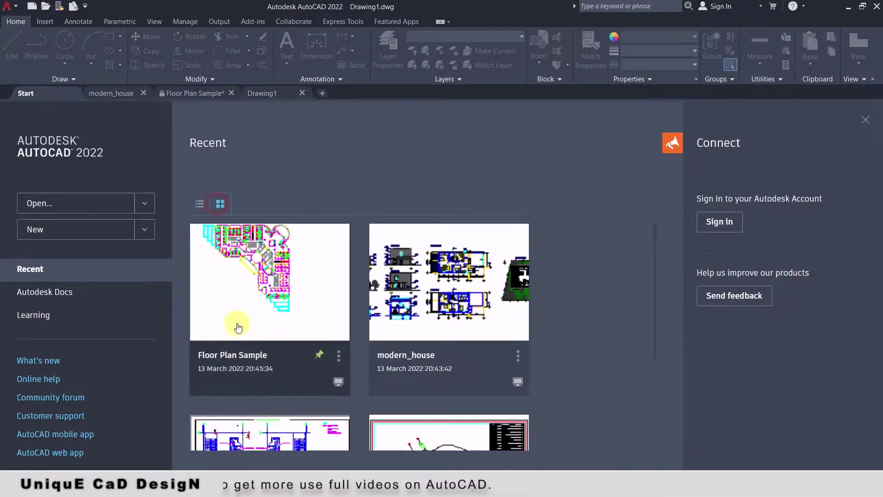
# Unpin and re-pin Floor Plan Sample, then close its file menu without opening it.
pyautogui.click(320, 357)
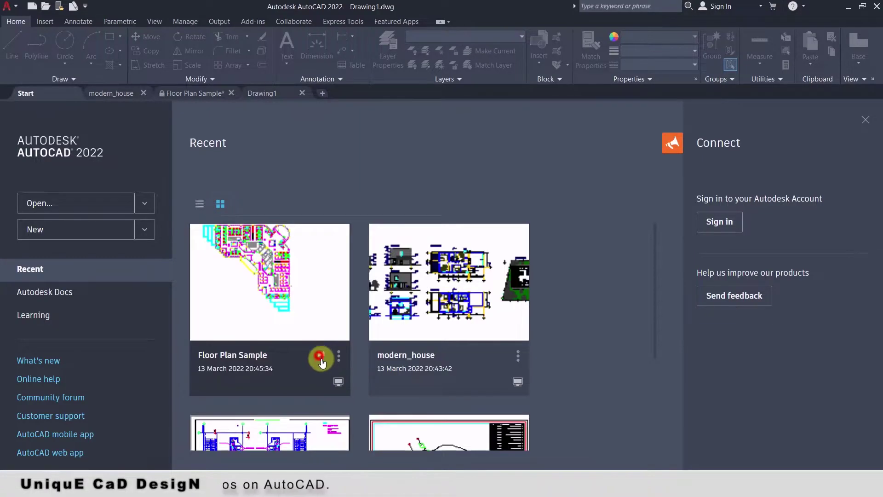
pyautogui.click(321, 356)
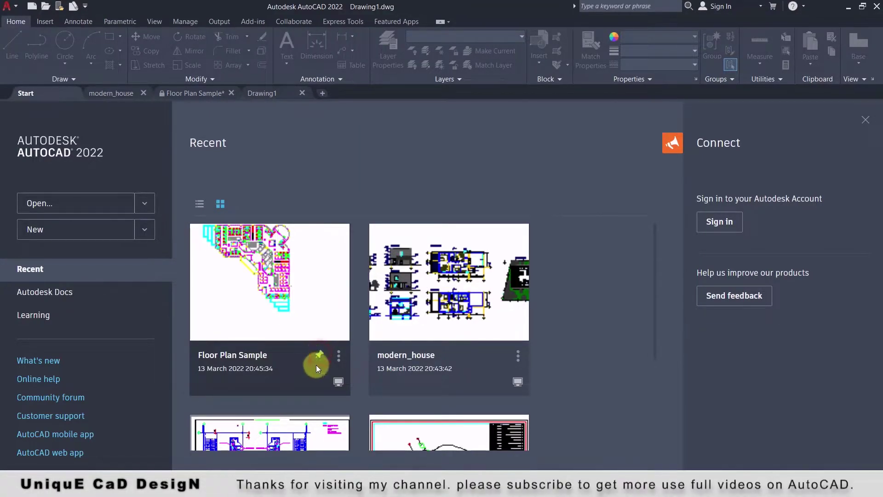
pyautogui.click(339, 357)
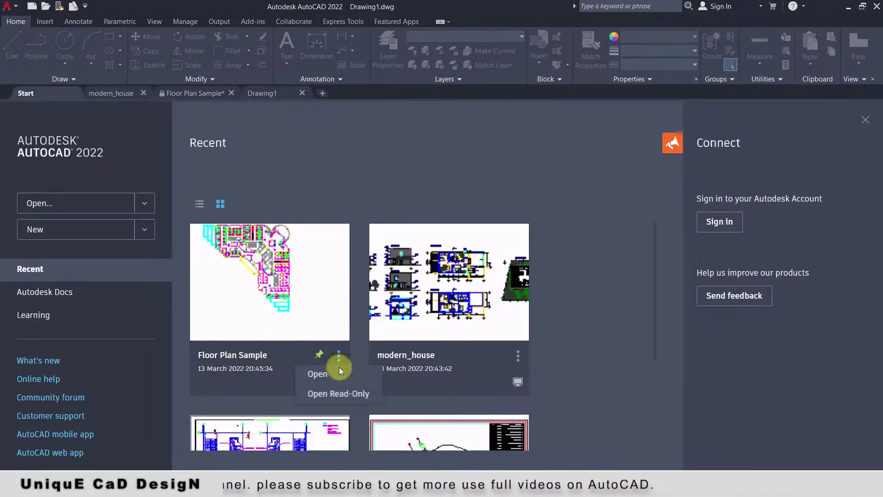
pyautogui.click(263, 378)
pyautogui.moveTo(340, 382)
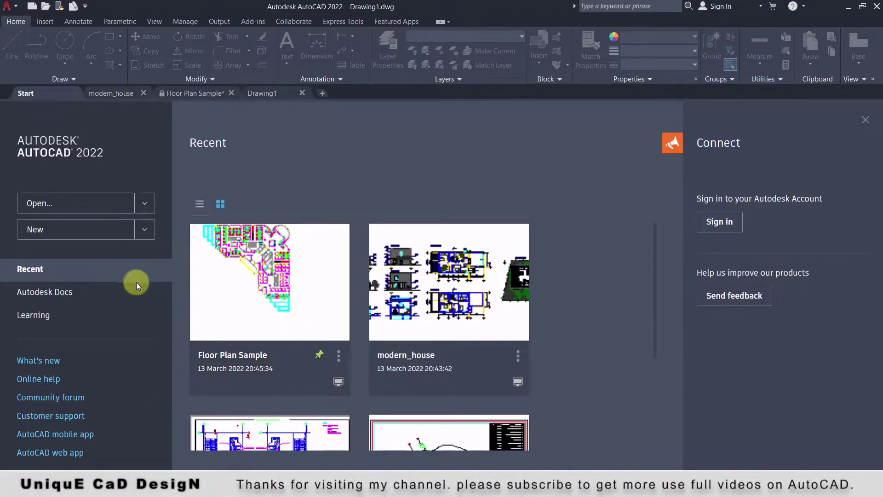
# View Autodesk Docs, then scroll through the Learning page's tips, videos and online resources.
pyautogui.click(85, 295)
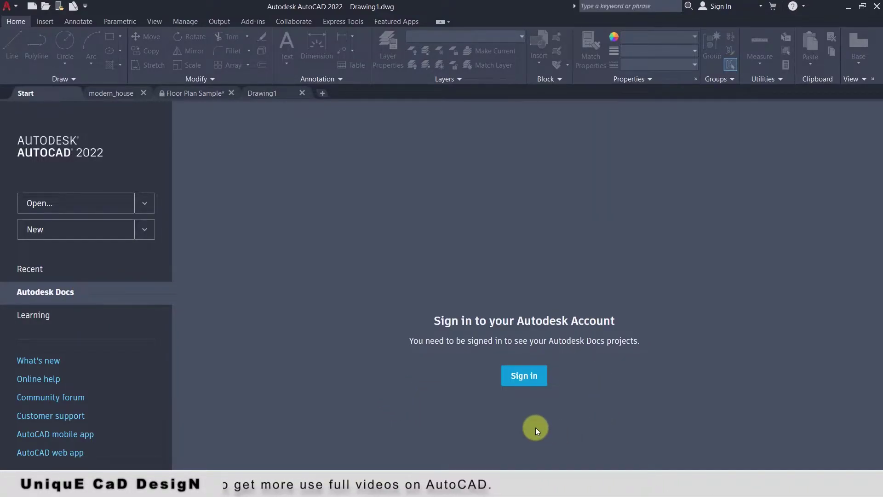
pyautogui.click(112, 317)
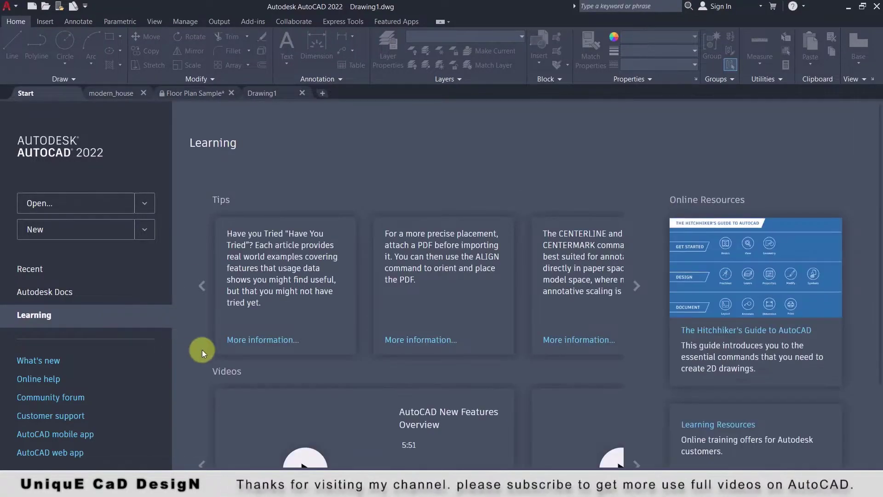
pyautogui.scroll(-1, 297, 314)
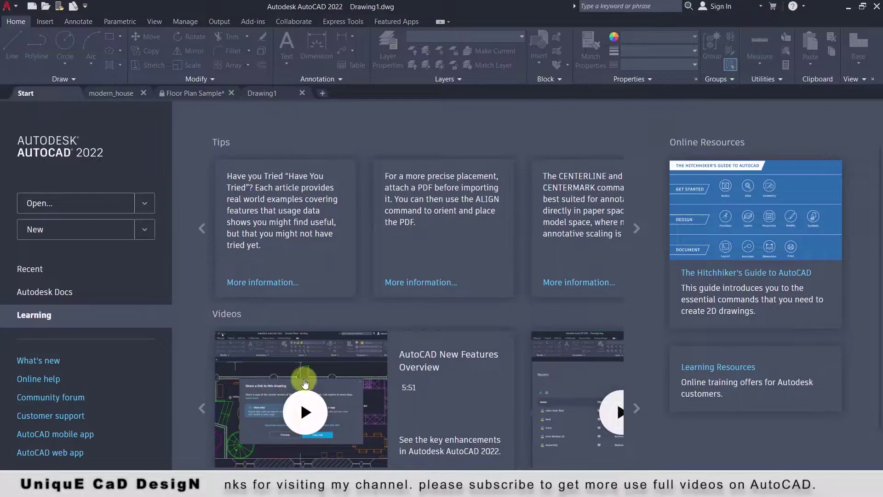
pyautogui.scroll(1, 675, 338)
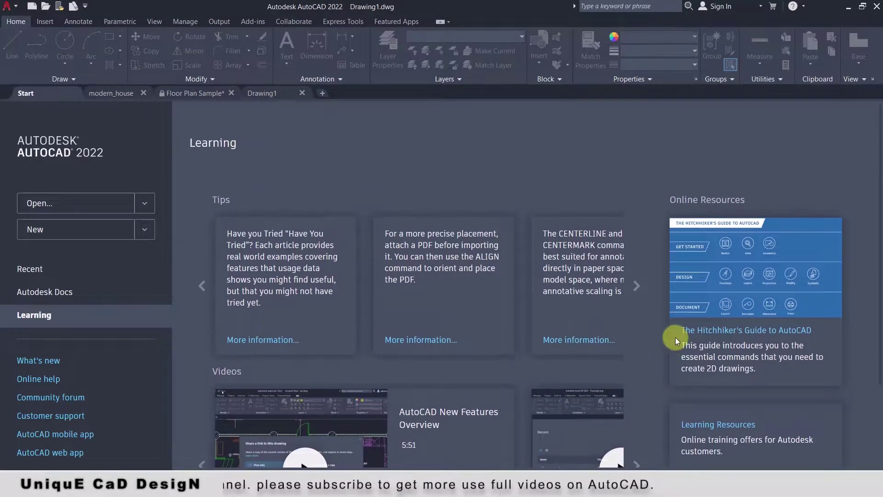
pyautogui.scroll(-1, 722, 383)
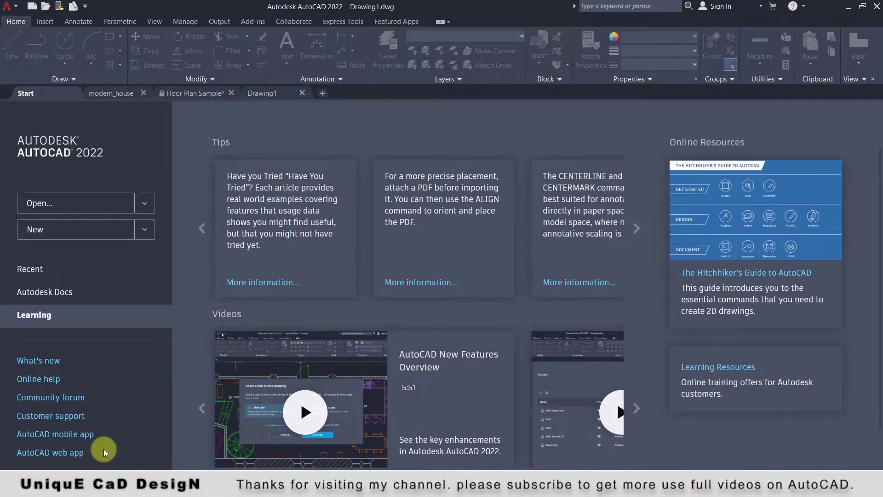
pyautogui.click(38, 362)
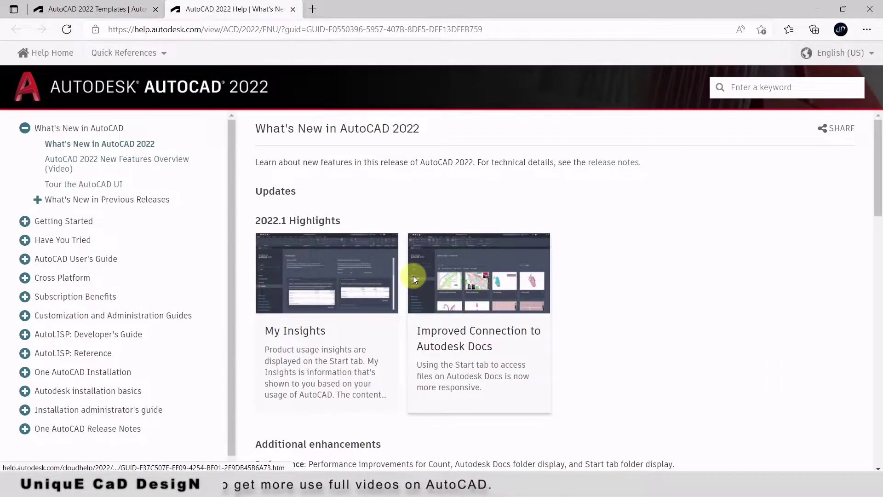
pyautogui.scroll(-2, 413, 276)
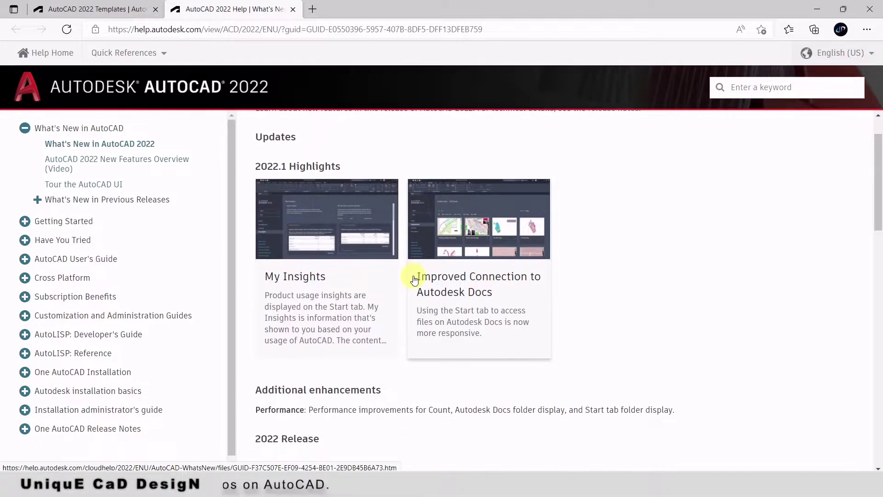
pyautogui.scroll(-2, 414, 279)
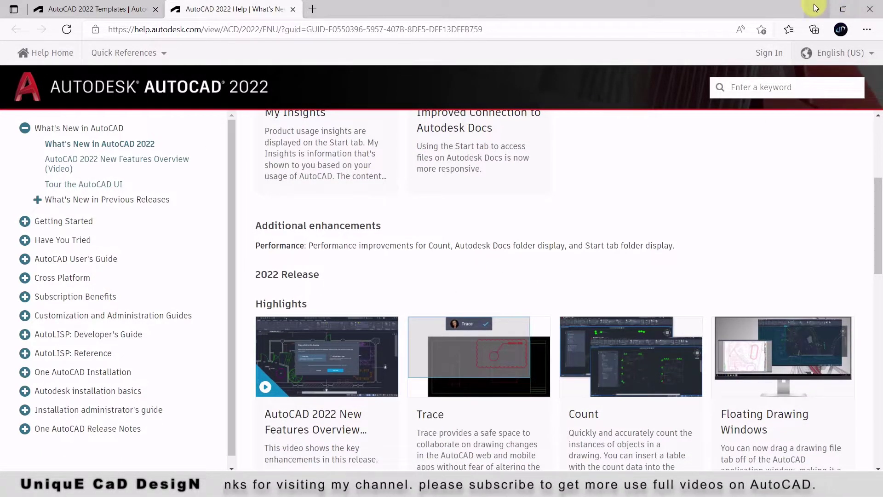
pyautogui.click(867, 6)
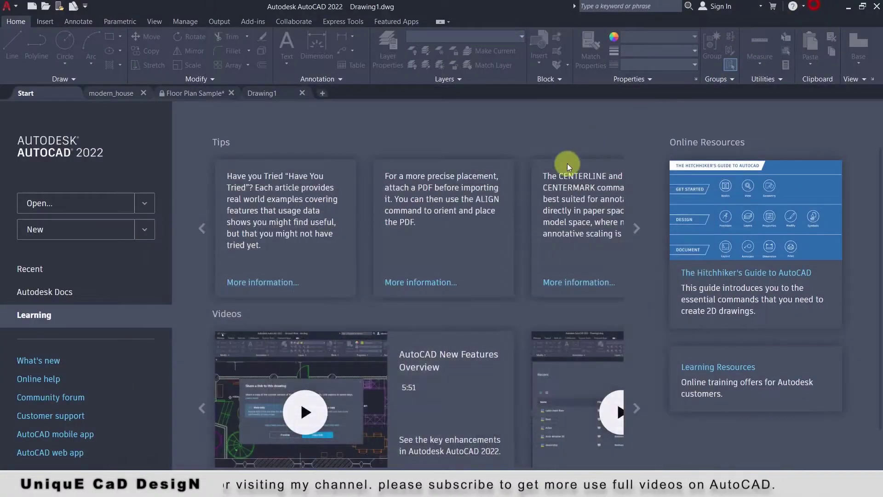
pyautogui.click(45, 380)
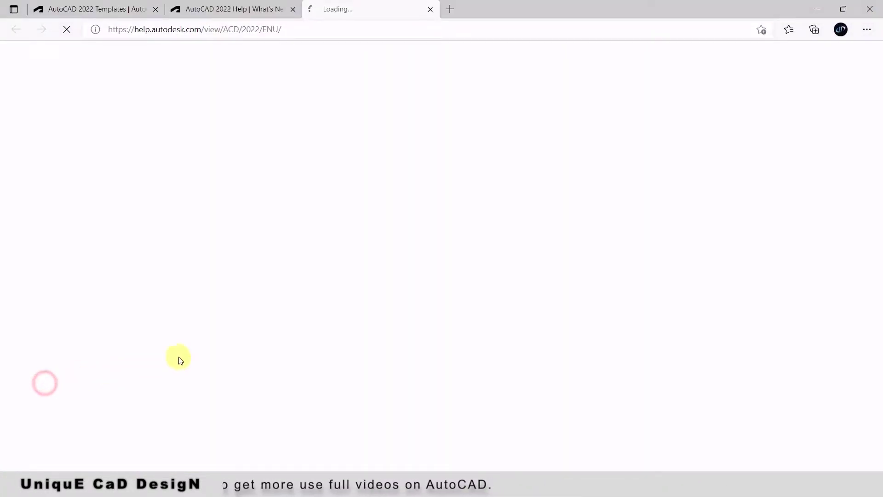
# Load the AutoCAD Community forums page, minimizing the browser after the help and forums pages.
pyautogui.click(815, 6)
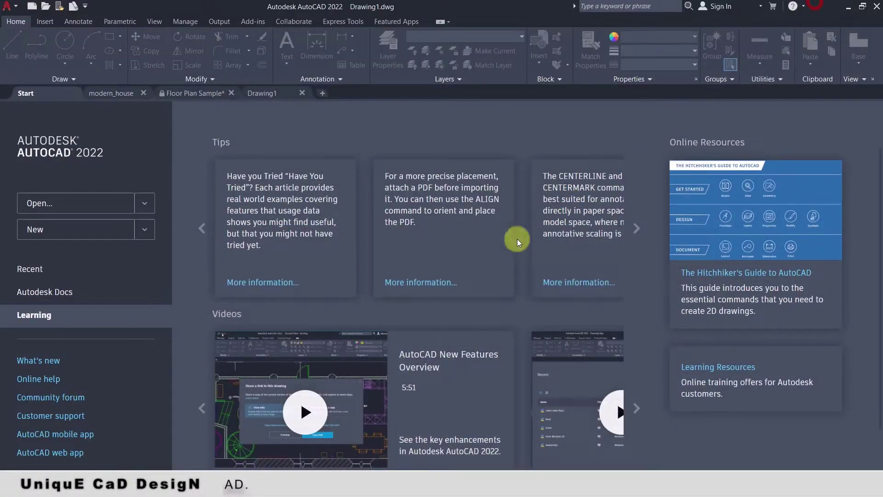
pyautogui.click(67, 399)
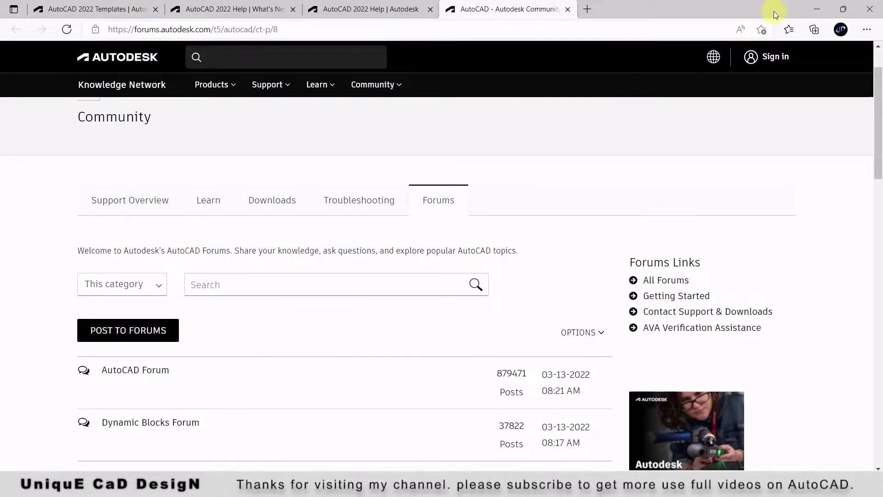
pyautogui.click(814, 7)
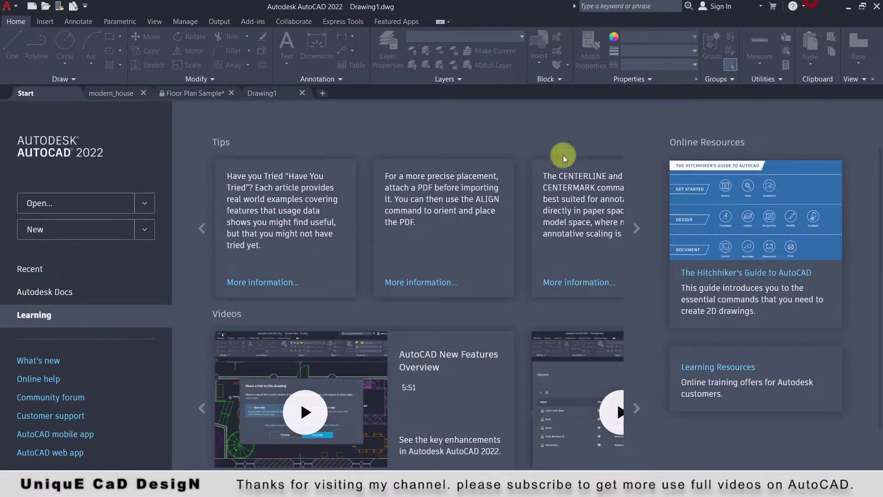
pyautogui.click(78, 437)
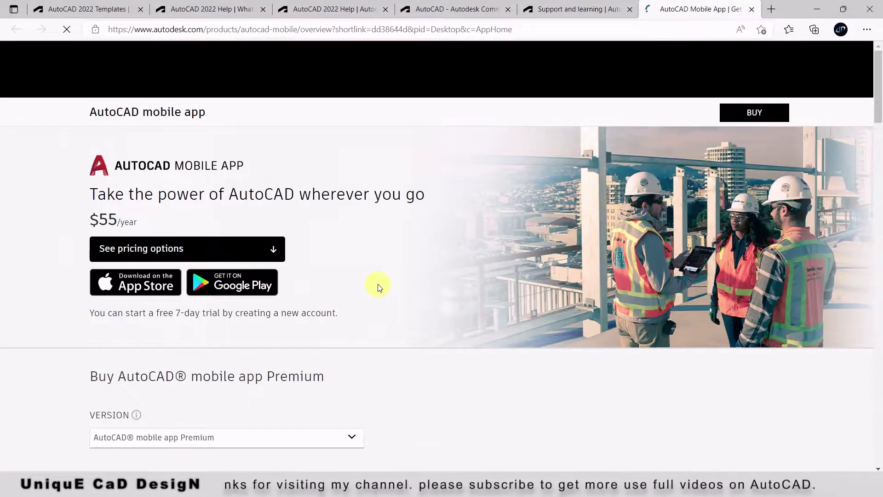
pyautogui.click(817, 9)
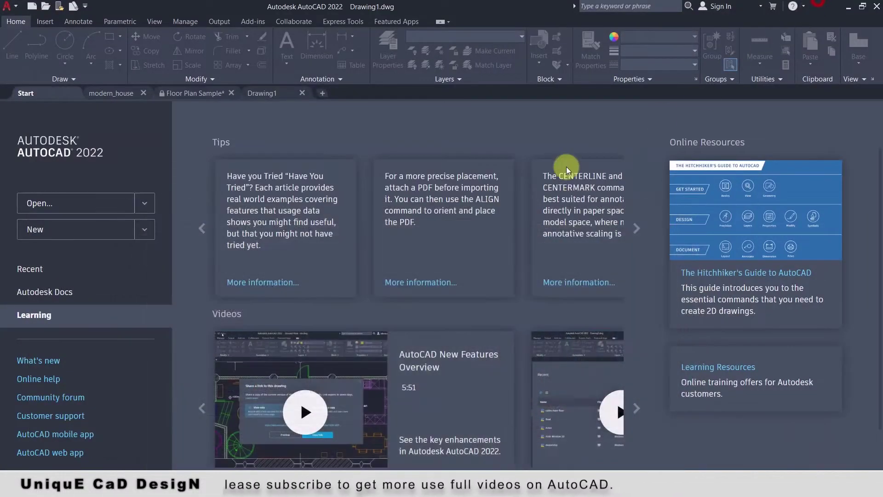
pyautogui.click(62, 453)
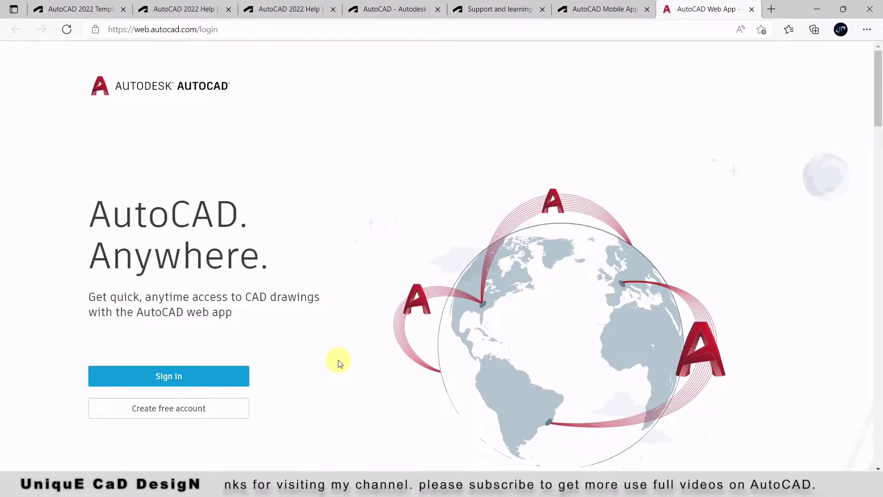
pyautogui.click(817, 8)
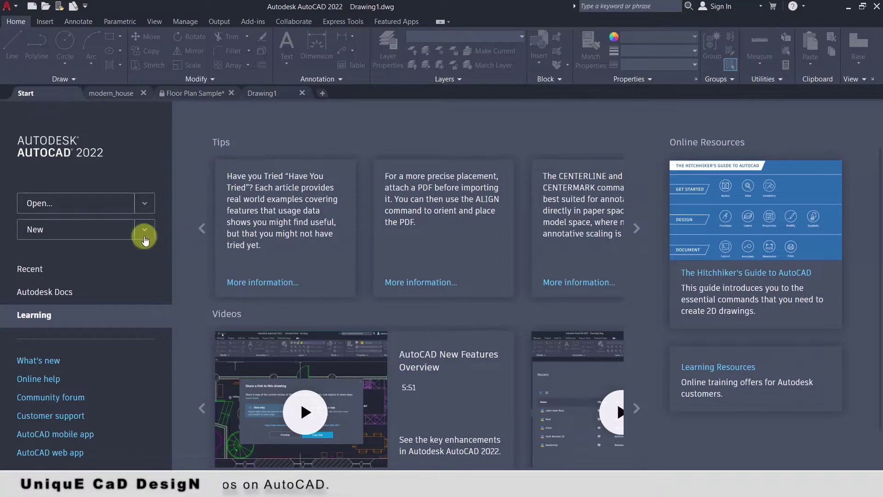
# Create blank Drawing2, try the Application menu command search with 'linbe', then open Options.
pyautogui.click(94, 233)
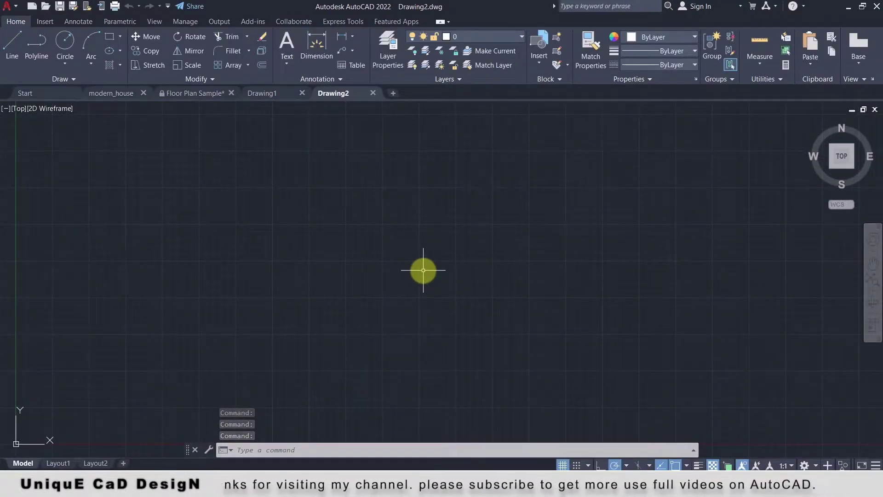
pyautogui.click(12, 9)
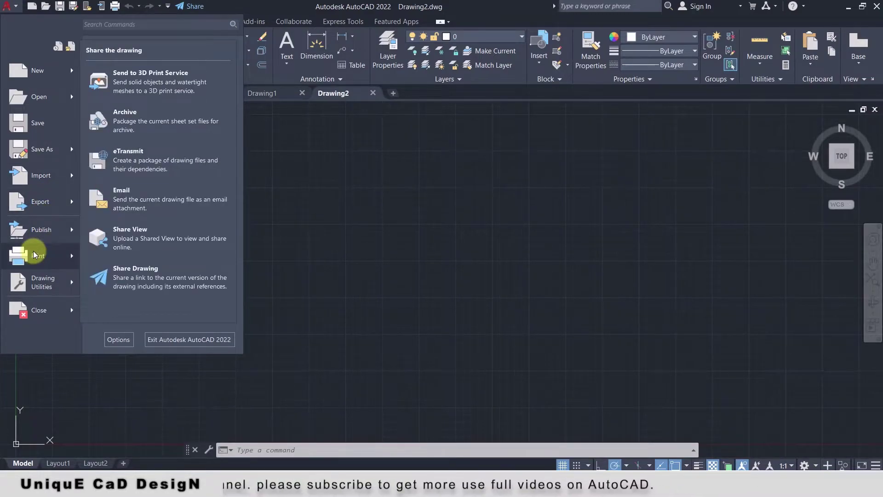
pyautogui.moveTo(39, 279)
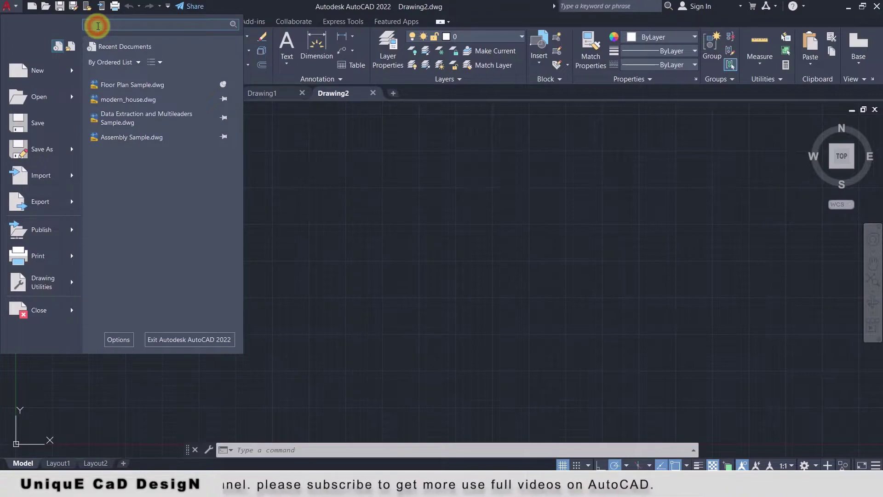
pyautogui.click(98, 26)
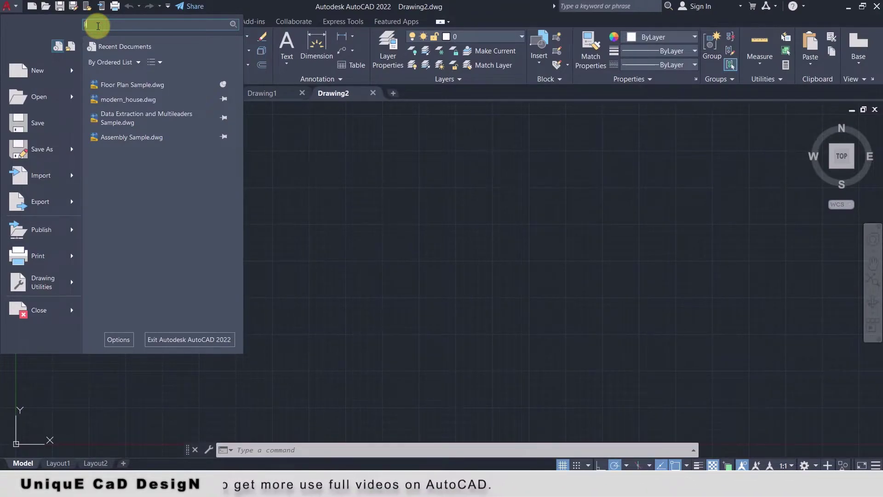
pyautogui.write('linbe')
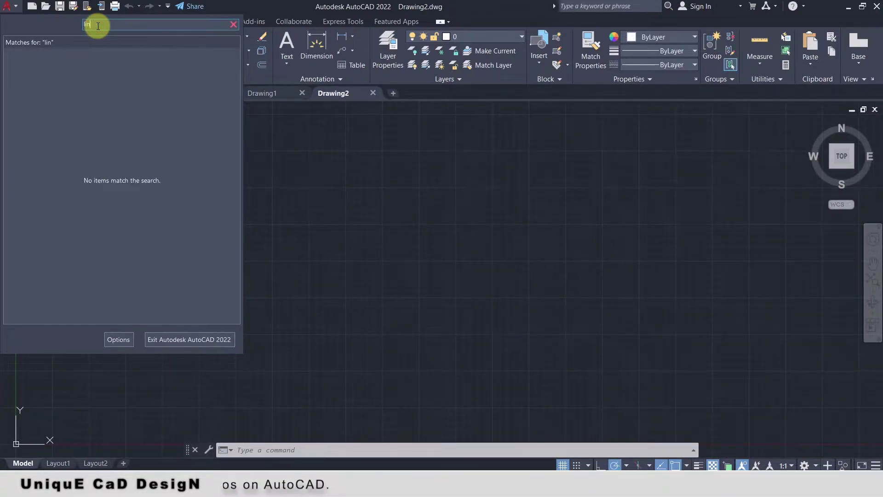
pyautogui.press('BackSpace')
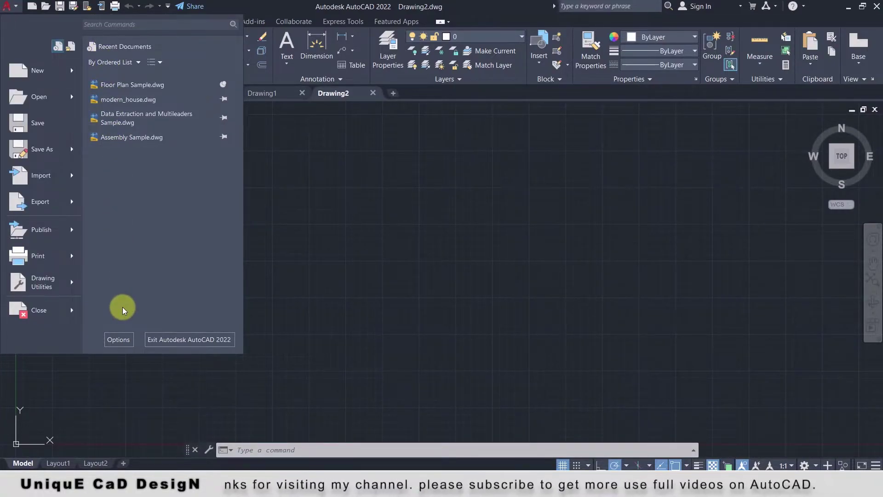
pyautogui.click(118, 339)
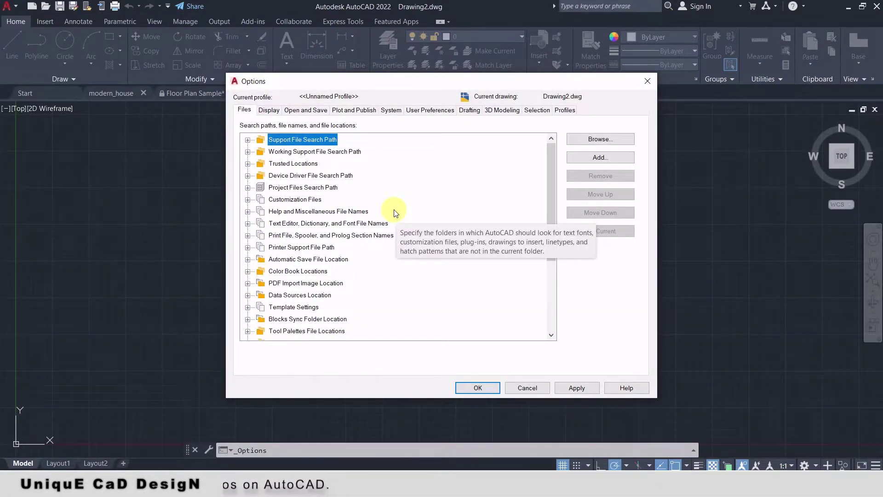
# Close Options, then open and dismiss the Application menu without exiting AutoCAD.
pyautogui.press('Escape')
pyautogui.click(8, 6)
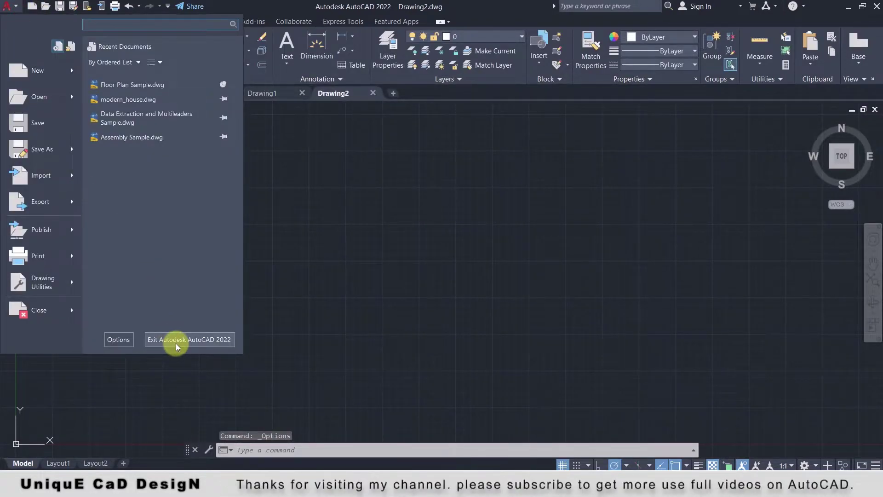
pyautogui.press('Escape')
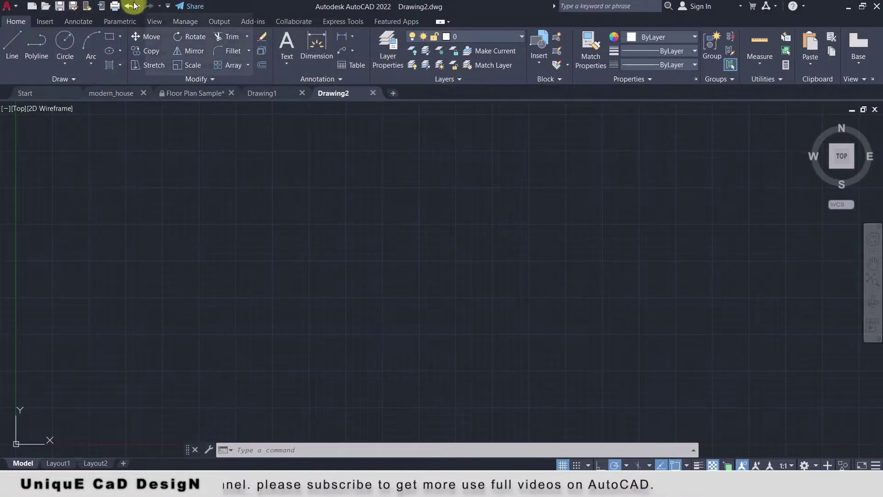
pyautogui.click(169, 6)
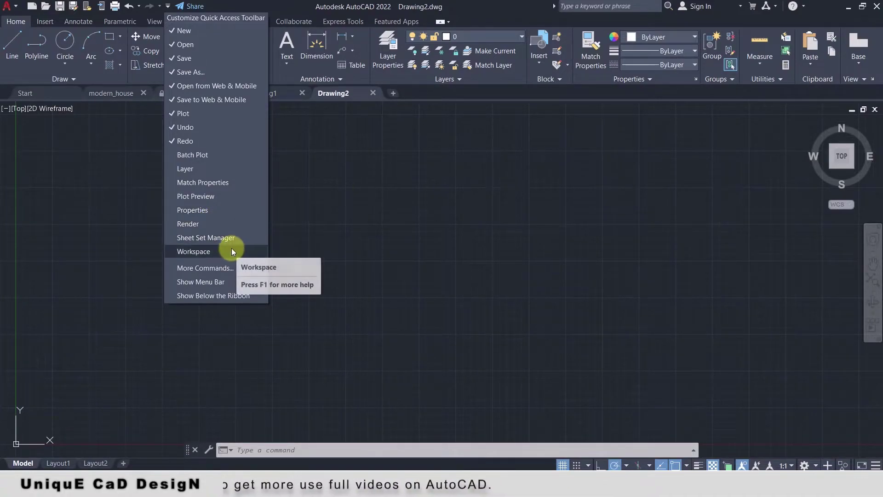
pyautogui.click(171, 156)
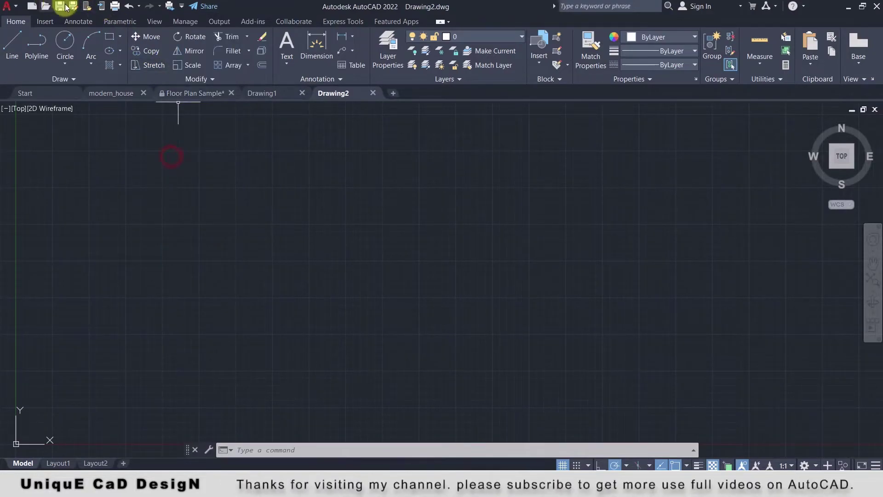
pyautogui.click(182, 7)
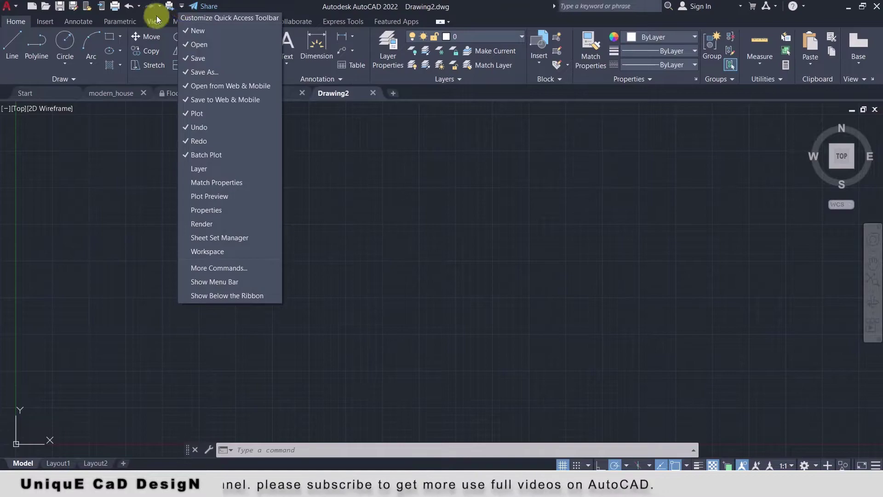
pyautogui.click(193, 114)
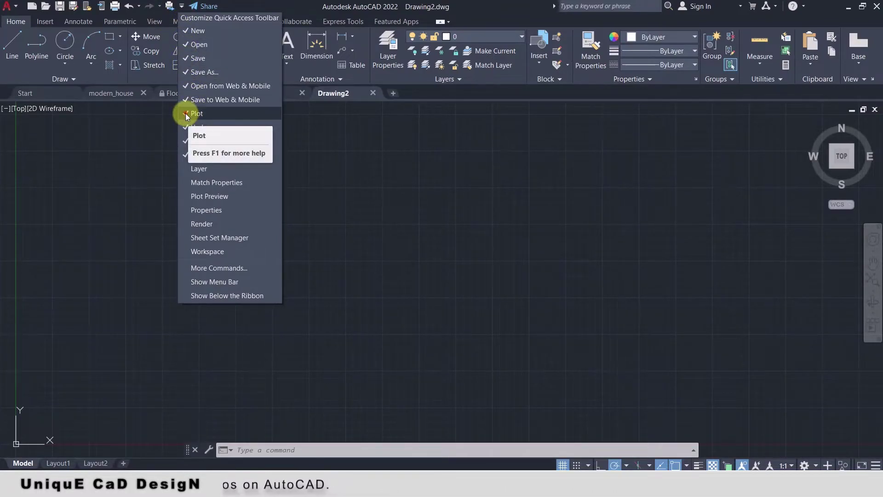
pyautogui.click(186, 113)
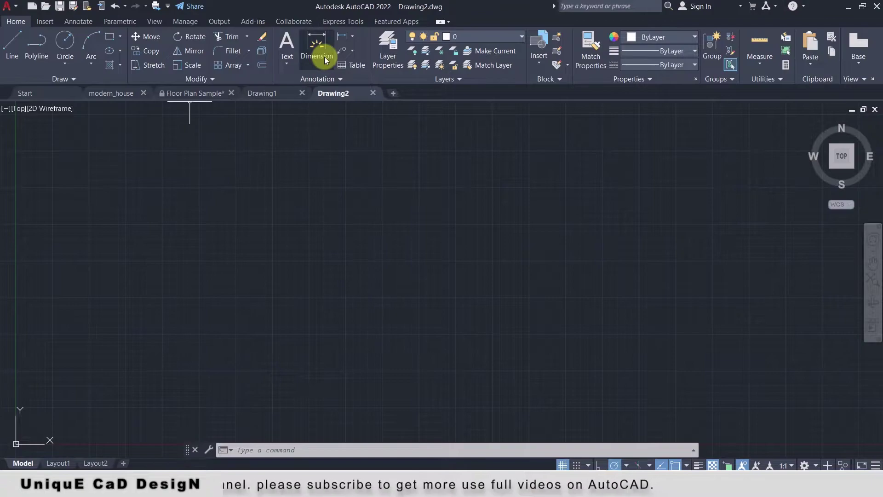
pyautogui.click(44, 23)
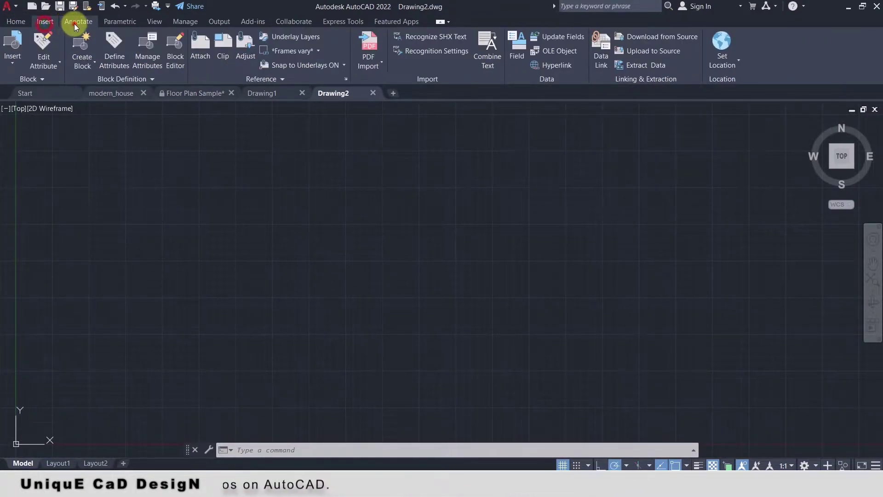
pyautogui.click(77, 22)
pyautogui.click(115, 23)
pyautogui.click(154, 22)
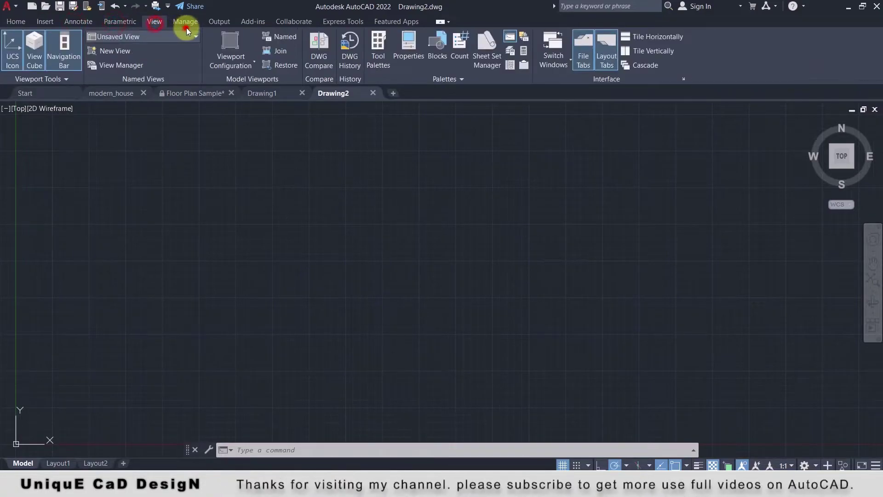
pyautogui.click(221, 23)
pyautogui.click(248, 23)
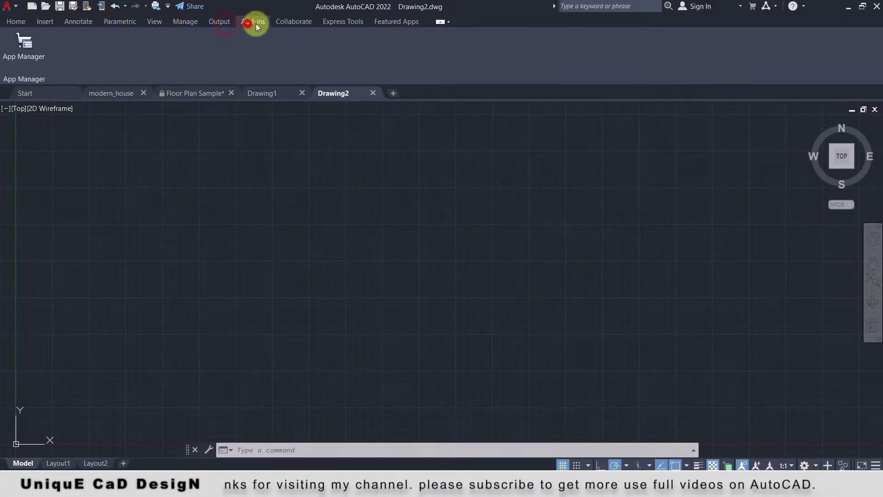
pyautogui.click(288, 24)
pyautogui.click(335, 24)
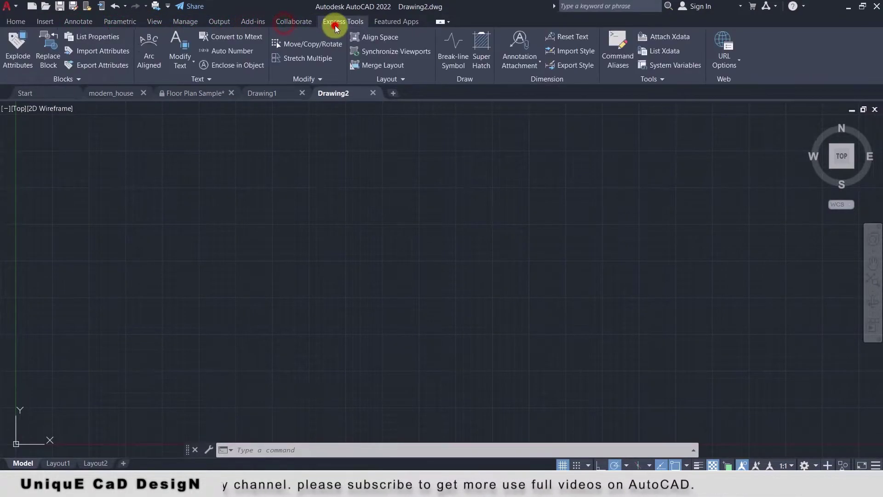
pyautogui.click(398, 22)
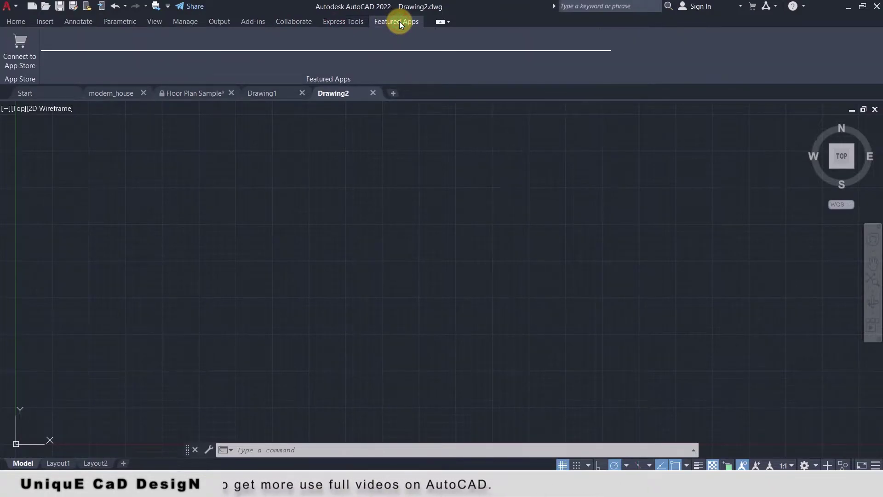
pyautogui.click(441, 21)
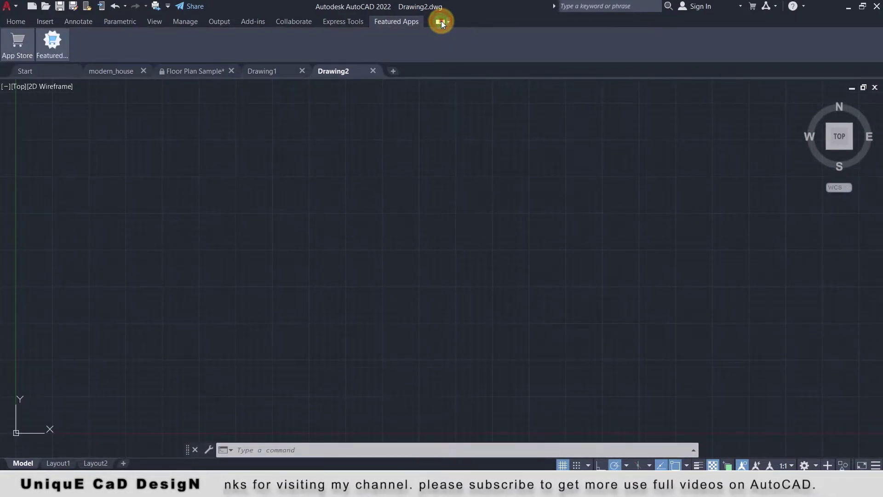
pyautogui.click(440, 21)
pyautogui.click(440, 20)
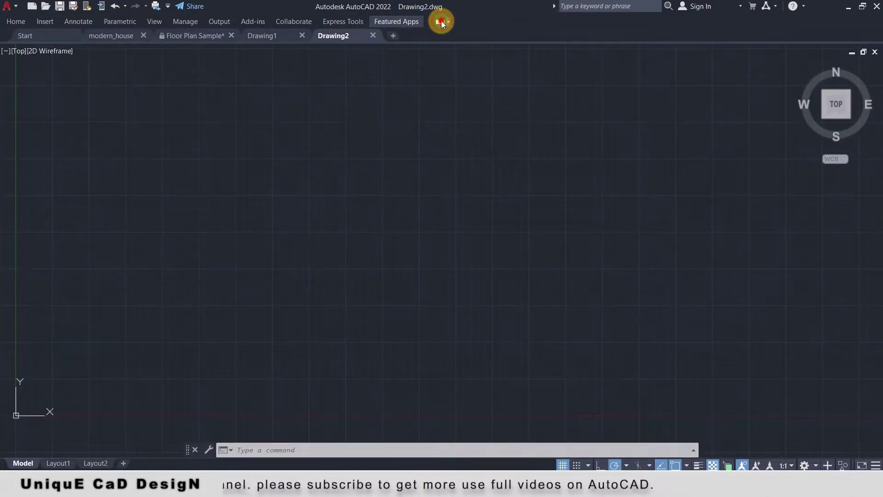
pyautogui.click(441, 21)
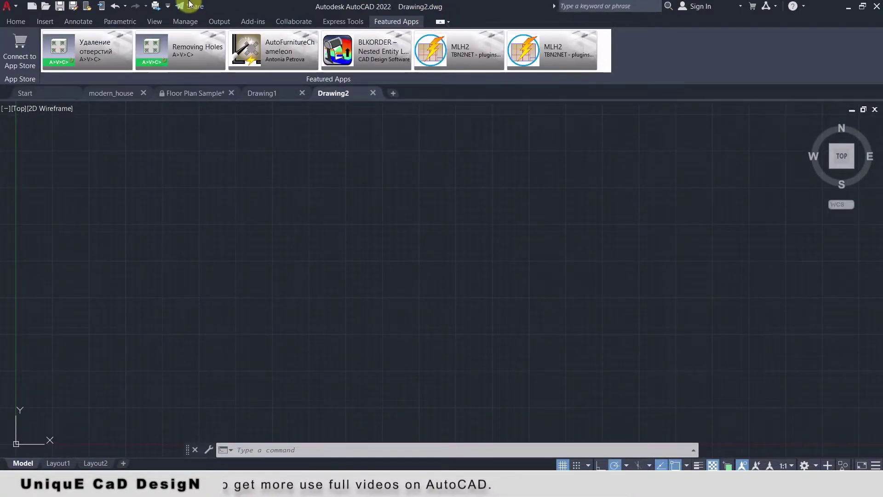
pyautogui.click(23, 23)
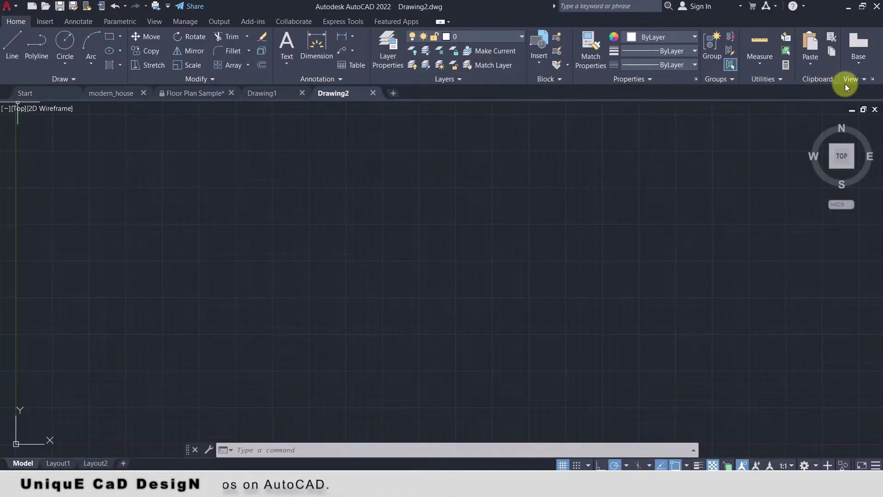
pyautogui.click(46, 20)
pyautogui.click(74, 22)
pyautogui.click(126, 23)
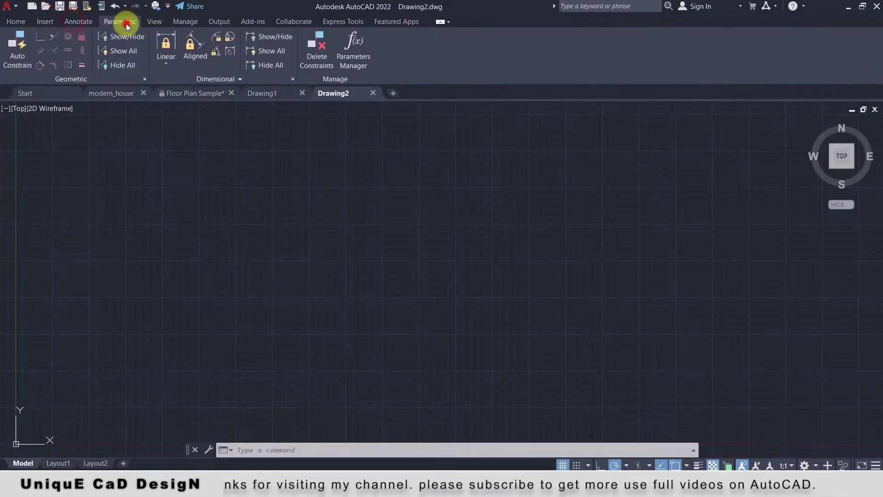
pyautogui.click(21, 22)
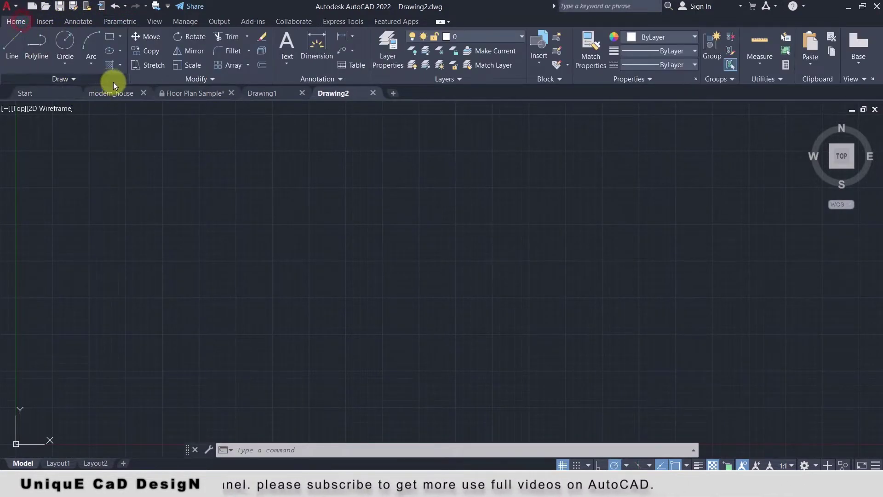
pyautogui.moveTo(118, 81); pyautogui.dragTo(224, 244)
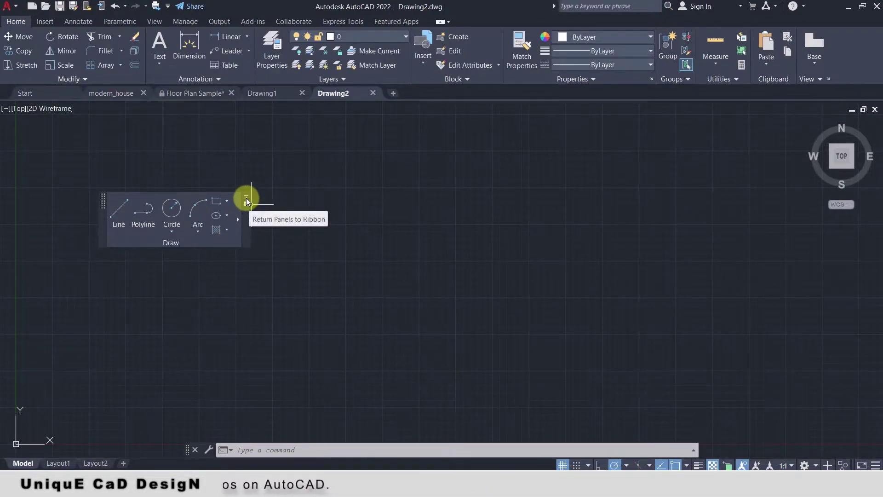
pyautogui.click(246, 200)
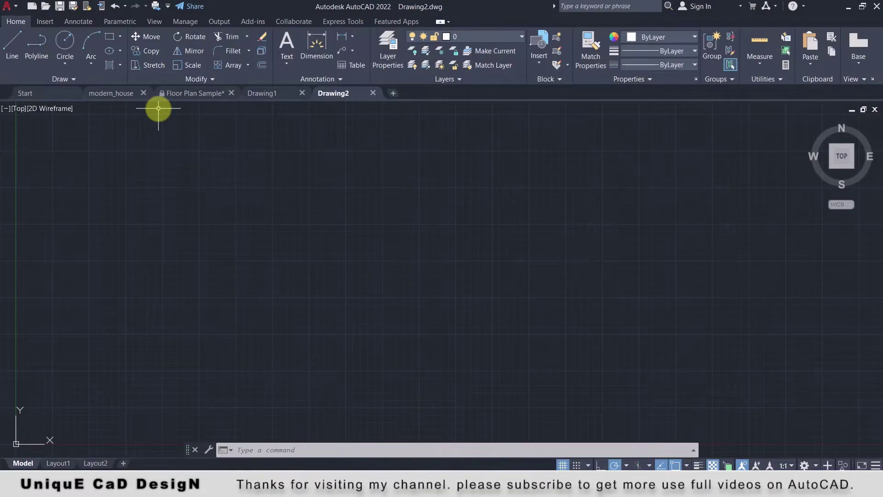
# Switch the ribbon to the View tab and toggle File Tabs off and back on.
pyautogui.click(158, 25)
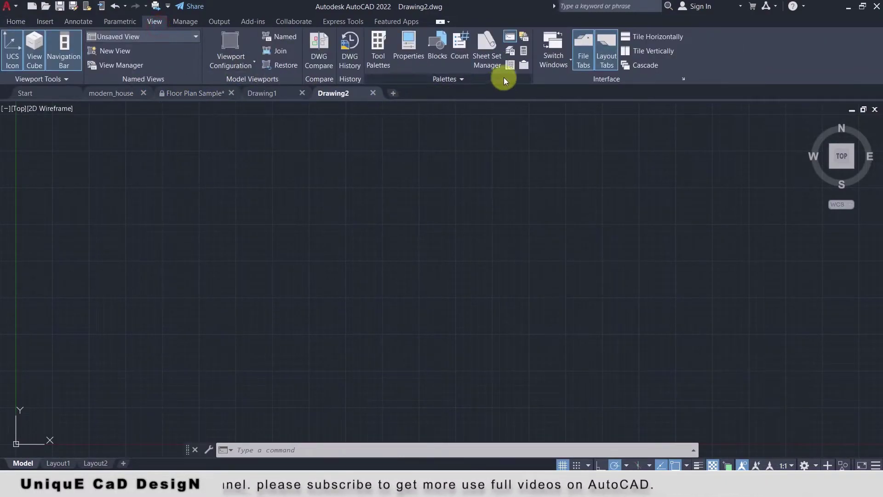
pyautogui.click(581, 65)
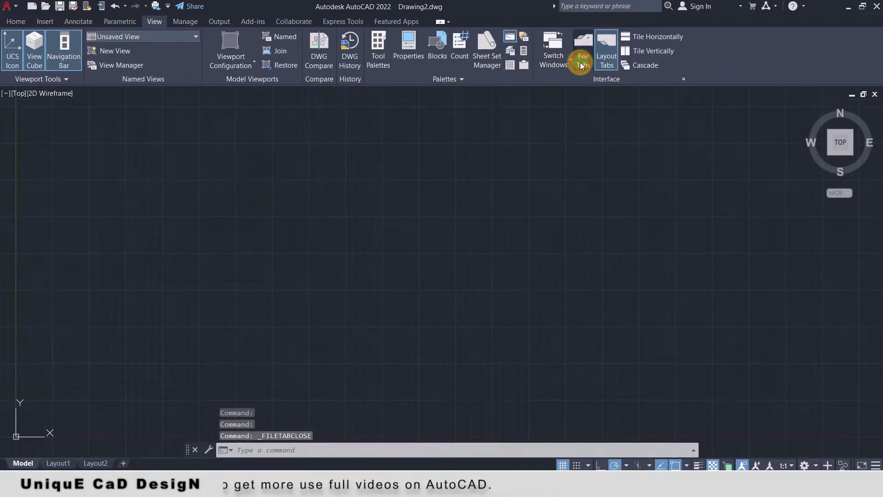
pyautogui.click(582, 65)
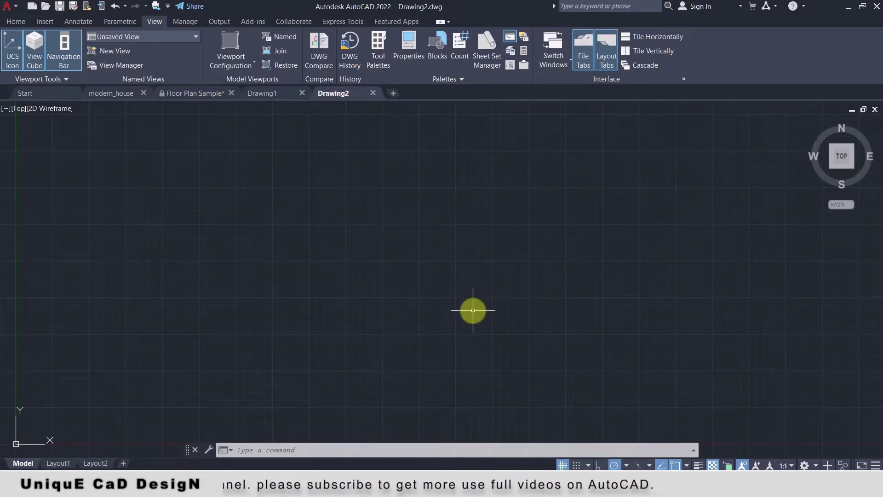
# Draw a rectangle by picking two opposite corners.
pyautogui.write('c')
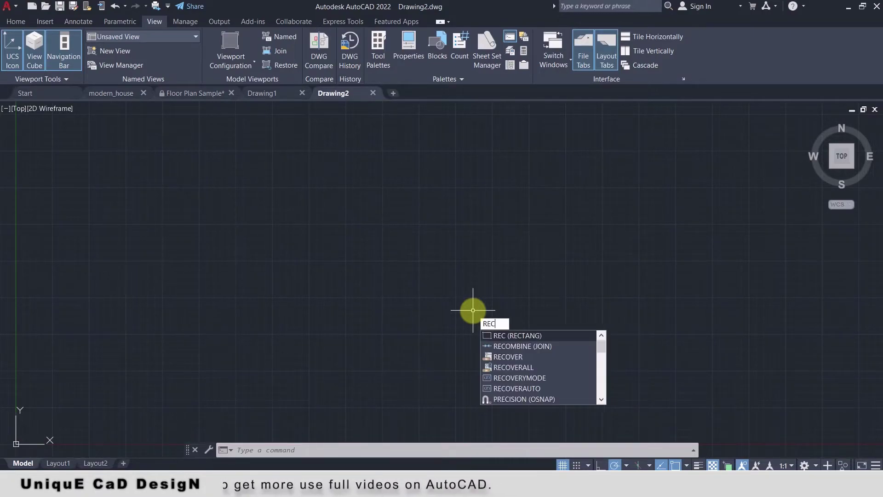
pyautogui.press('Return')
pyautogui.click(256, 195)
pyautogui.click(563, 357)
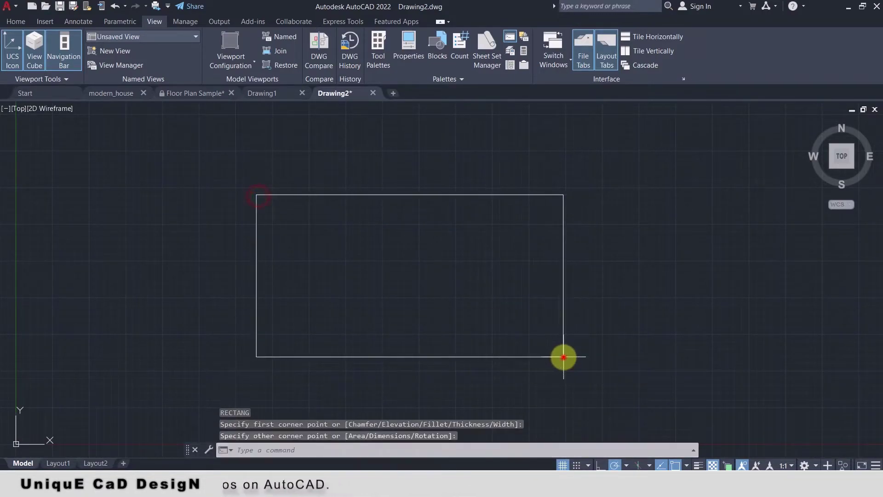
# Draw a circle centred on the rectangle's top-right corner, its radius reaching the rectangle edge.
pyautogui.write('c')
pyautogui.press('Return')
pyautogui.click(563, 195)
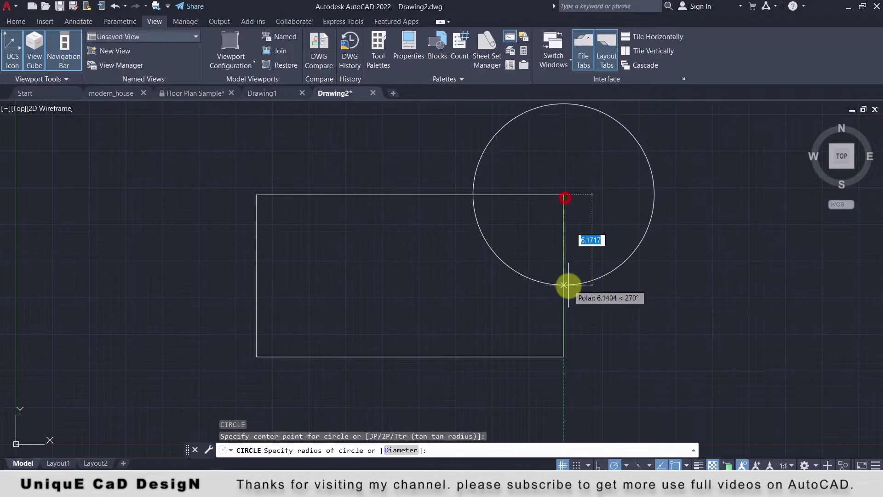
pyautogui.click(564, 283)
# Draw a diagonal line from the rectangle's top-left to bottom-right corner.
pyautogui.write('l')
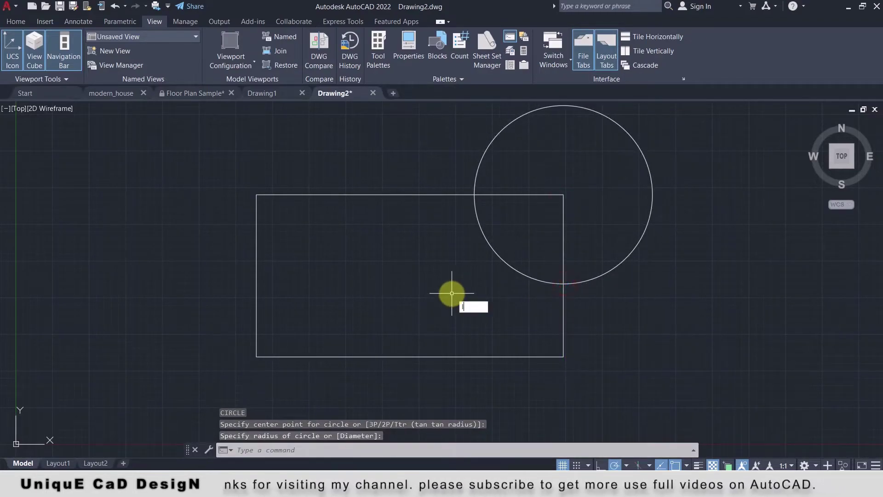
pyautogui.press('Return')
pyautogui.click(256, 196)
pyautogui.click(563, 357)
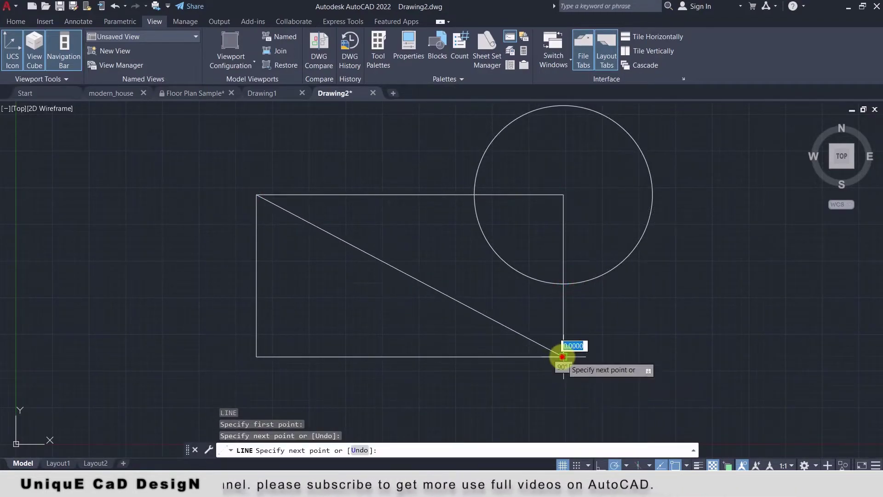
pyautogui.press('Escape')
# Trim away the circle's arc inside the rectangle and the diagonal line with TR fences.
pyautogui.write('gtfr')
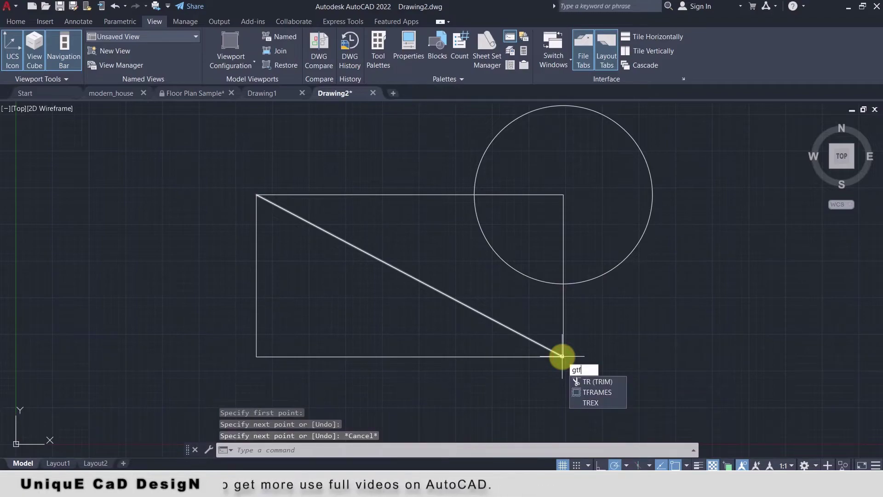
pyautogui.press('BackSpace')
pyautogui.press('BackSpace')
pyautogui.press('BackSpace')
pyautogui.write('tr')
pyautogui.press('Return')
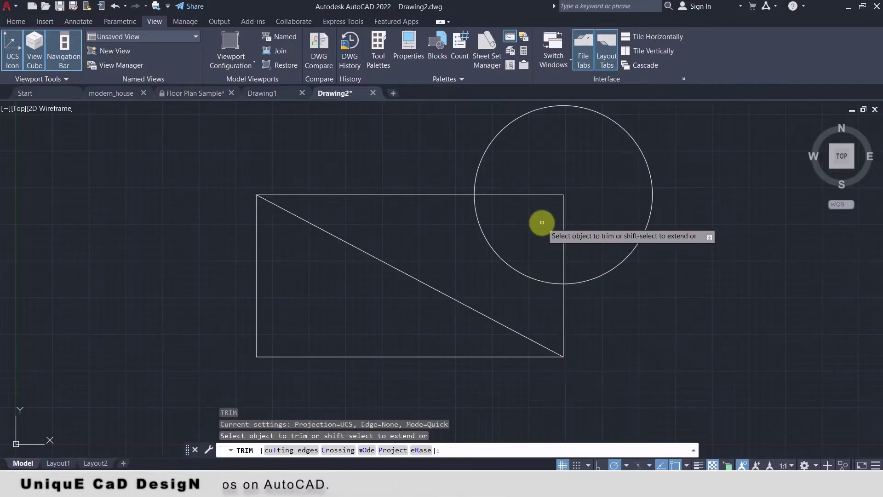
pyautogui.click(518, 225)
pyautogui.click(451, 288)
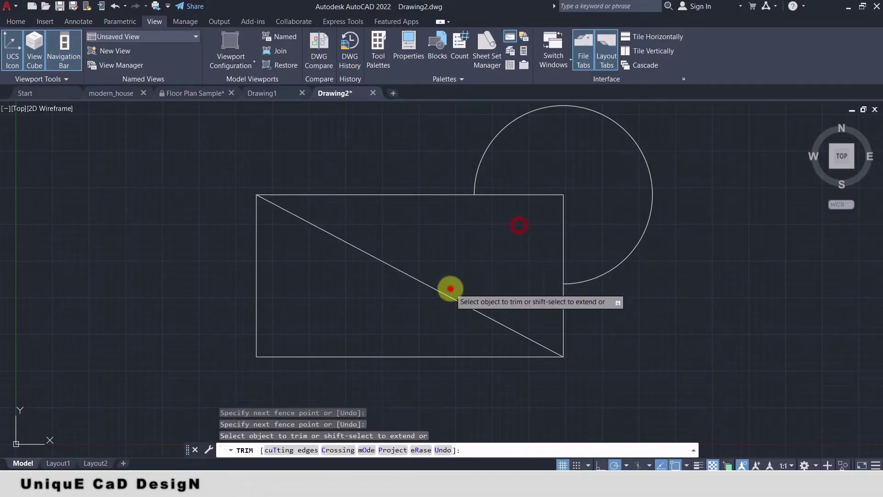
pyautogui.click(400, 311)
pyautogui.click(426, 261)
pyautogui.rightClick(425, 261)
pyautogui.click(449, 270)
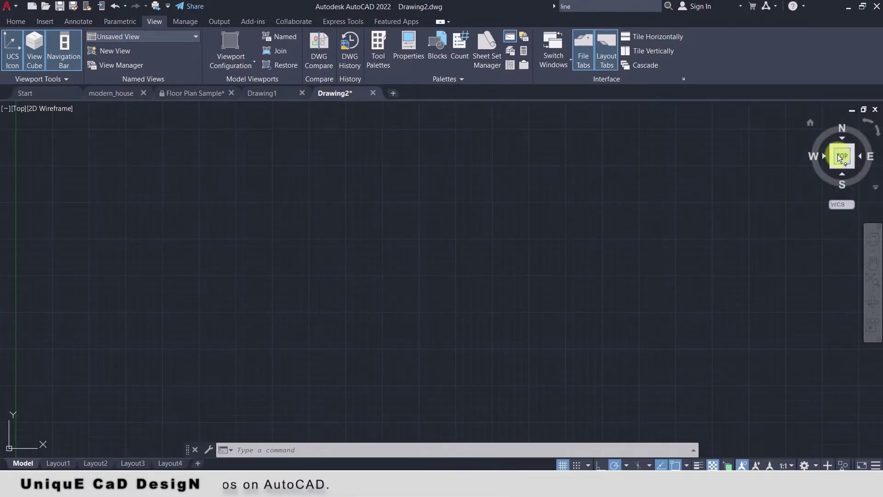
# View the drawing in south-west isometric and back in Top, then pan and zoom to extents.
pyautogui.click(811, 123)
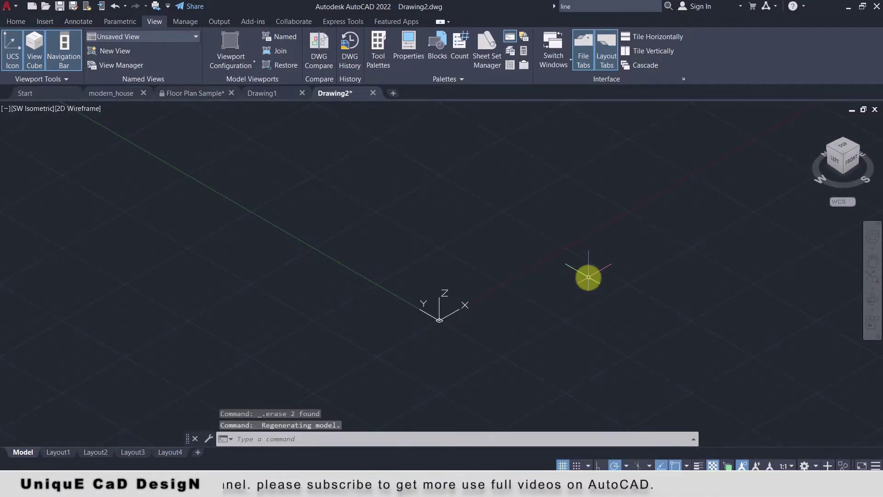
pyautogui.click(843, 150)
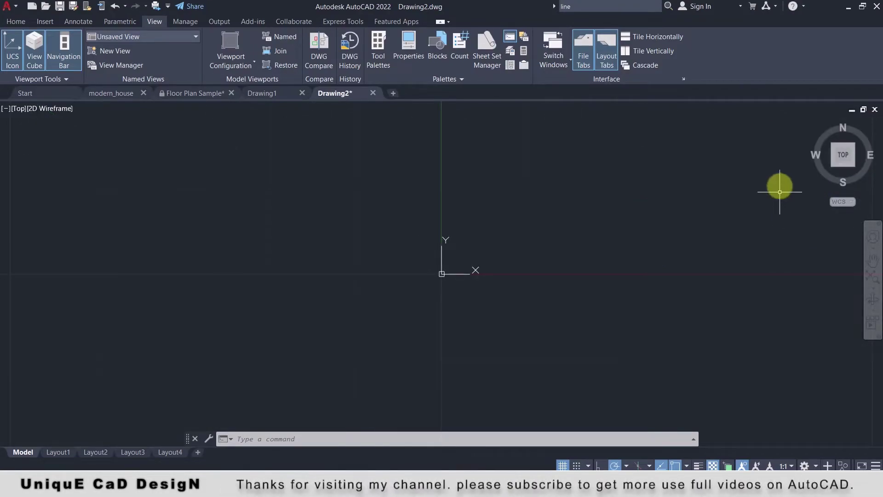
pyautogui.click(873, 238)
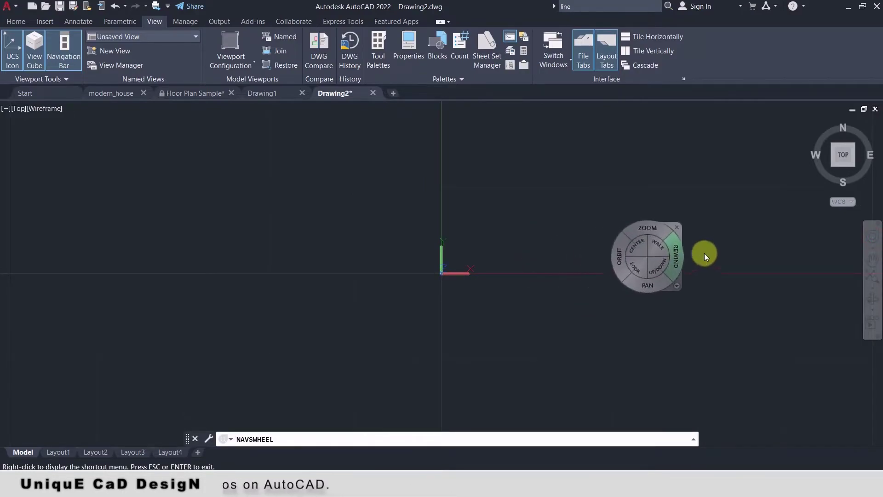
pyautogui.click(871, 266)
pyautogui.moveTo(533, 249)
pyautogui.mouseDown()
pyautogui.moveTo(316, 202)
pyautogui.moveTo(339, 288)
pyautogui.mouseUp()
pyautogui.moveTo(647, 300); pyautogui.dragTo(575, 302)
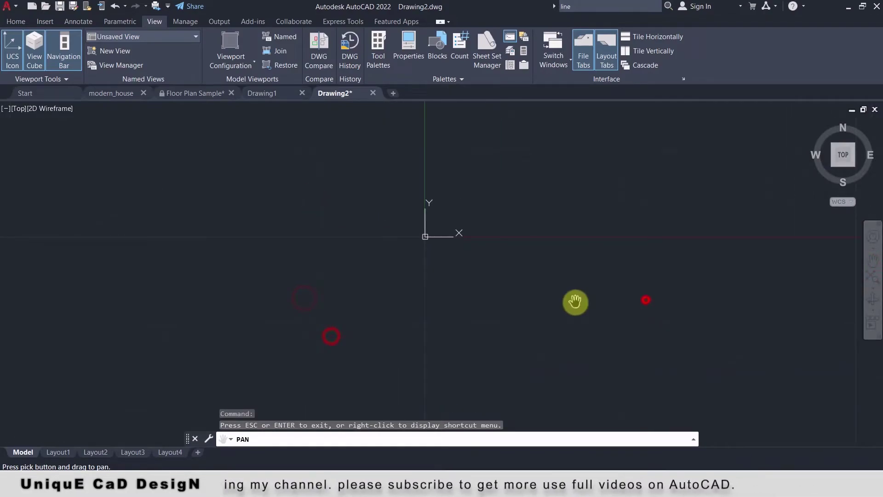
pyautogui.click(877, 280)
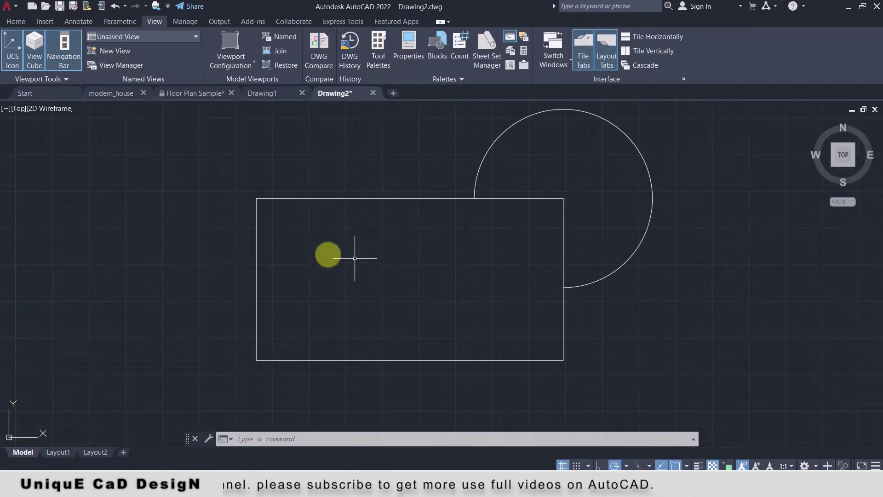
# On the Layout1 sheet, erase the existing viewport.
pyautogui.click(57, 453)
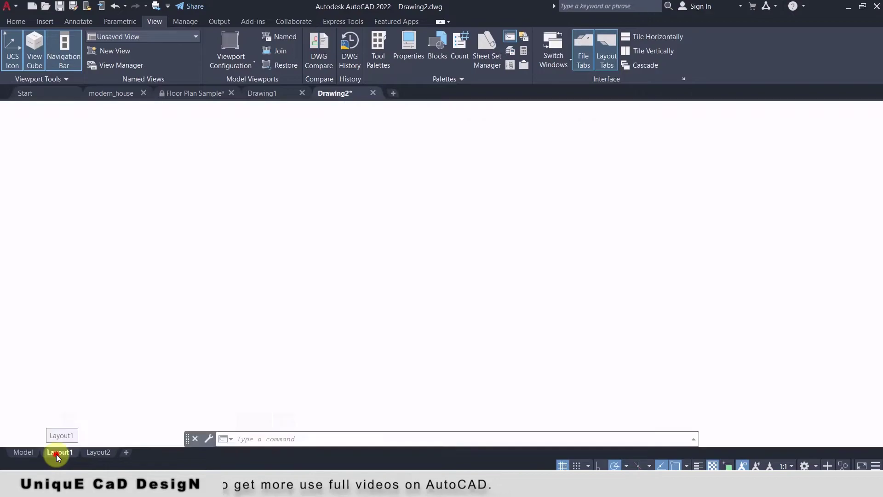
pyautogui.scroll(-2, 204, 289)
pyautogui.click(167, 161)
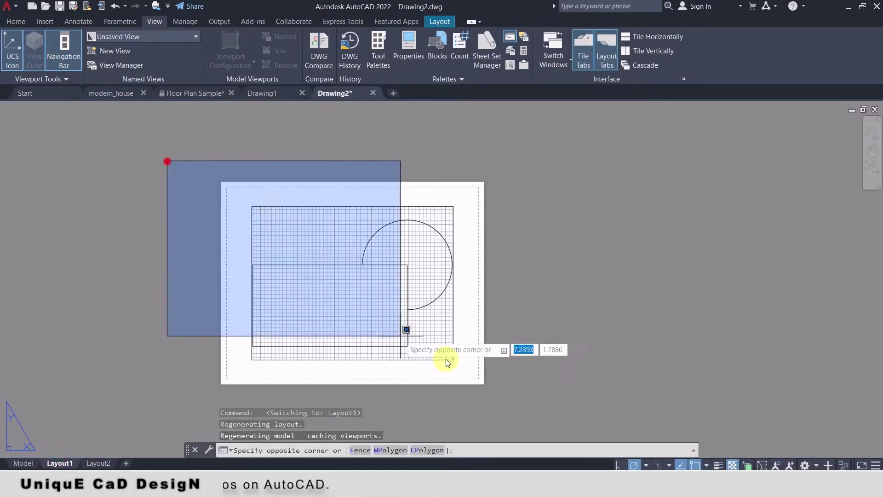
pyautogui.click(600, 415)
pyautogui.press('Return')
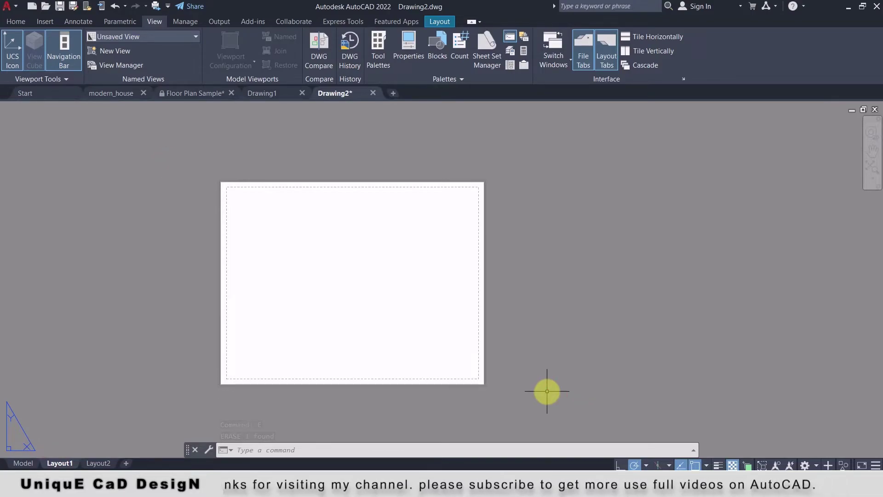
# Create a wide single viewport near the sheet's top-left with VIEWPORTS.
pyautogui.write('VIEW')
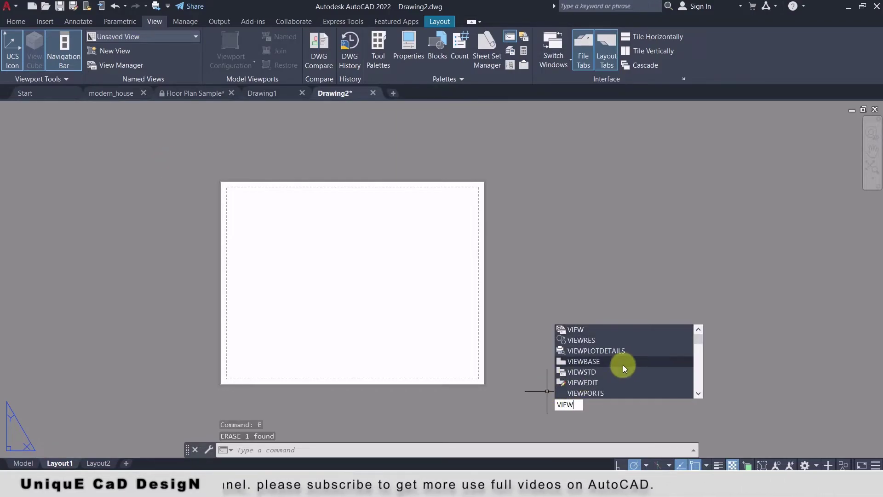
pyautogui.click(618, 378)
pyautogui.click(417, 246)
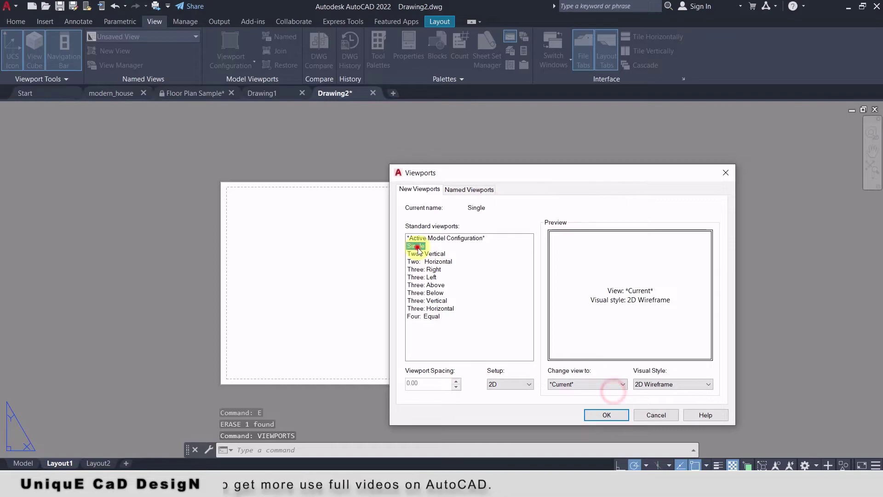
pyautogui.click(628, 419)
pyautogui.click(238, 200)
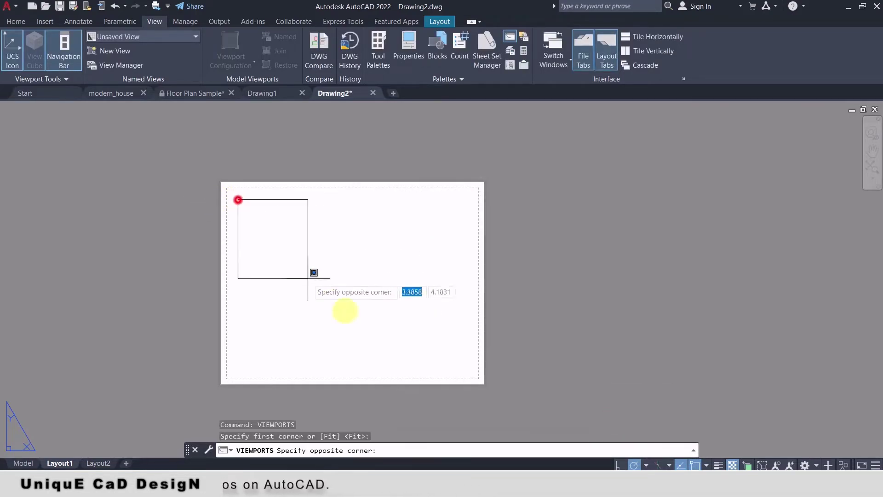
pyautogui.click(384, 324)
# Add a narrow single viewport to the right of the first, then add a new layout sheet.
pyautogui.press('Return')
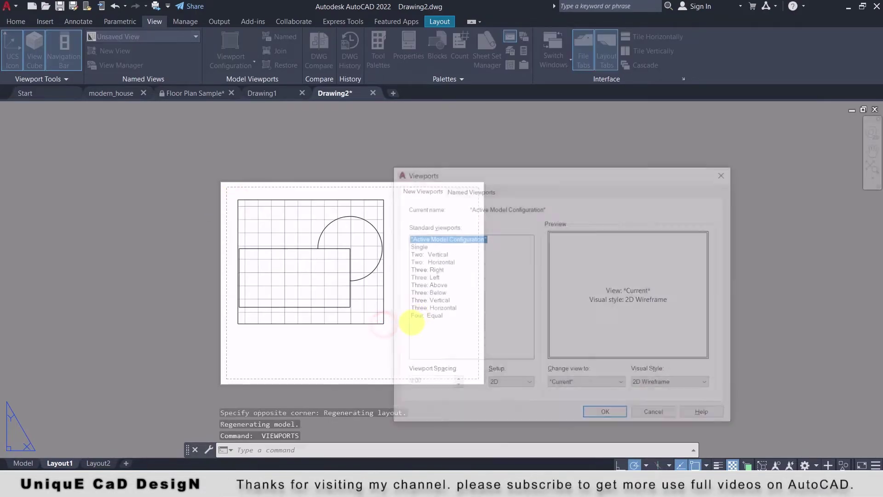
pyautogui.click(421, 246)
pyautogui.click(623, 419)
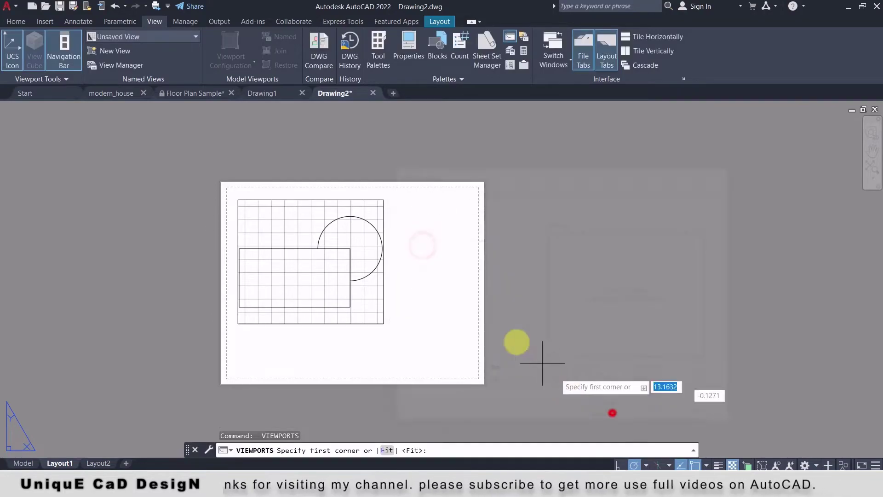
pyautogui.click(395, 203)
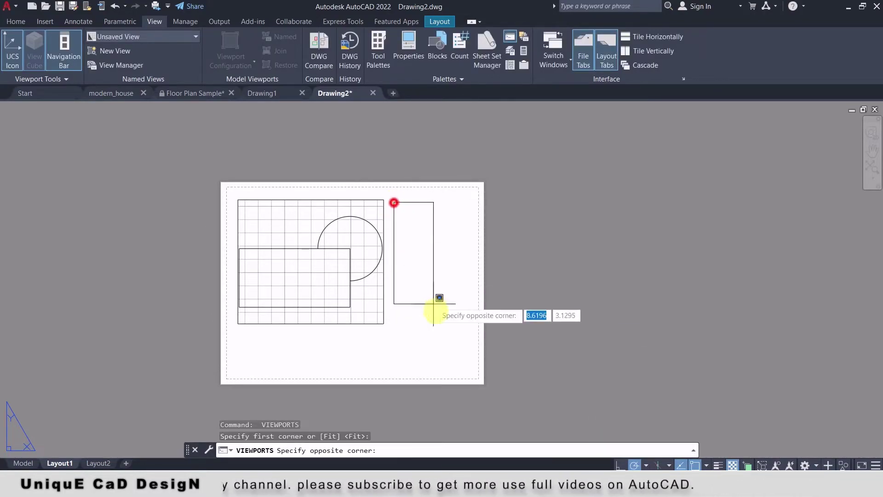
pyautogui.click(462, 324)
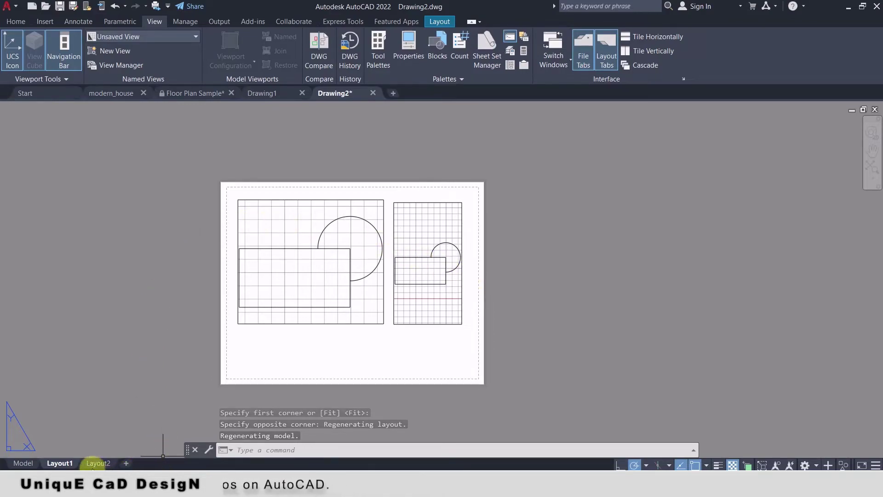
pyautogui.click(125, 464)
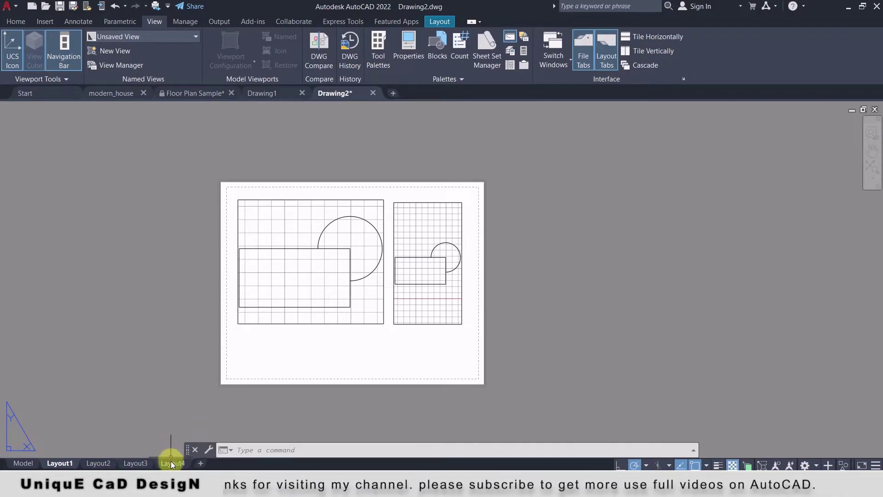
pyautogui.rightClick(171, 465)
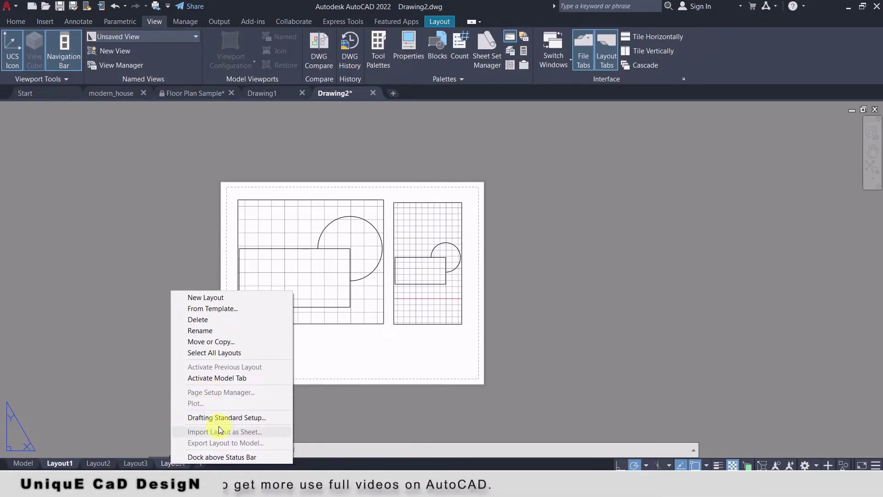
pyautogui.click(225, 456)
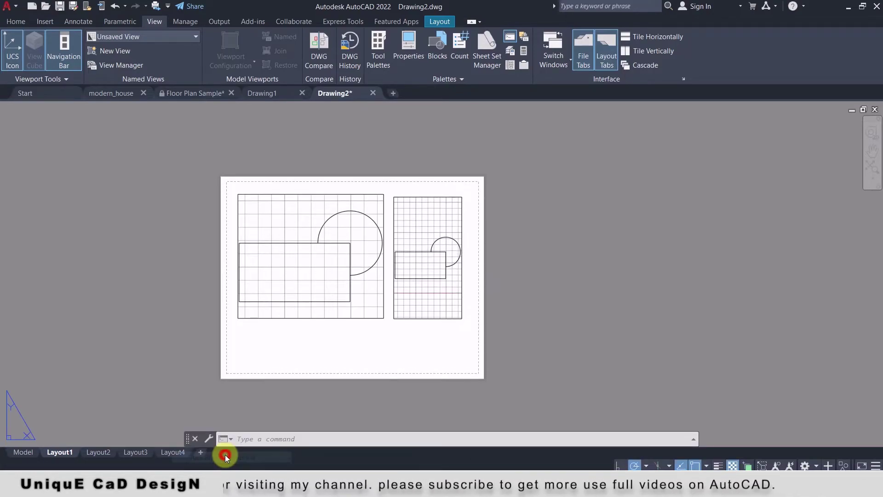
pyautogui.rightClick(179, 454)
pyautogui.click(198, 448)
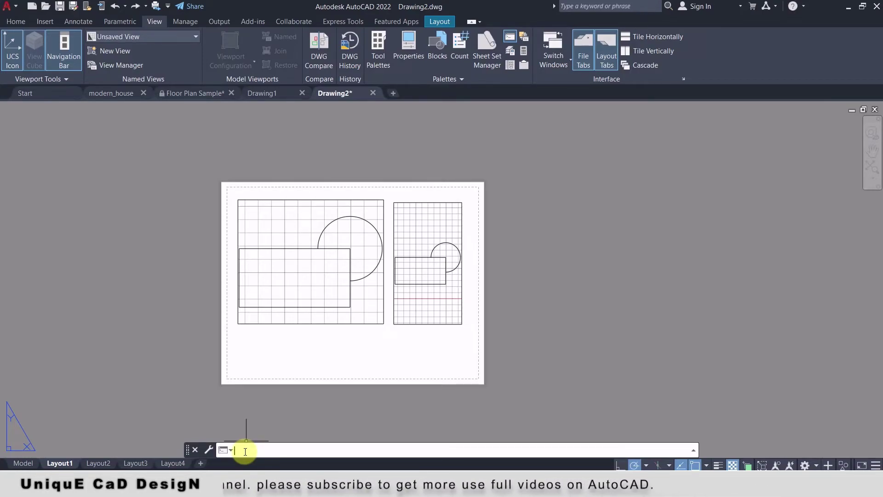
pyautogui.write('Li')
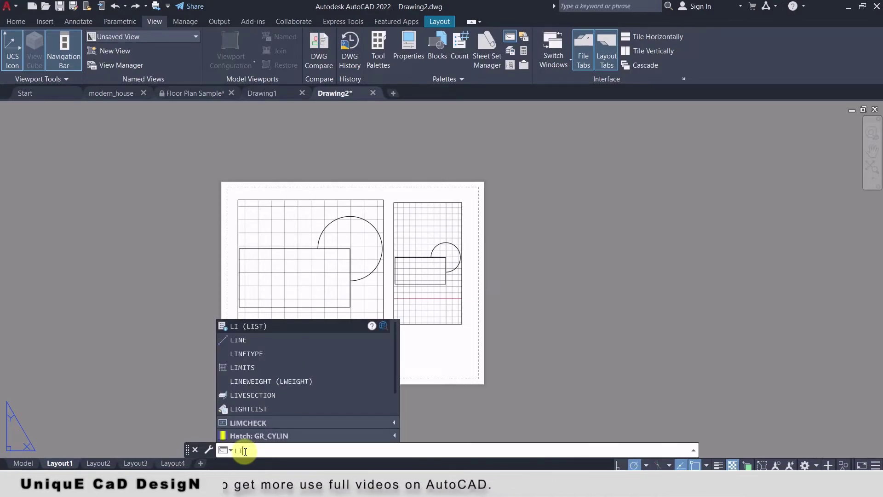
pyautogui.write('n')
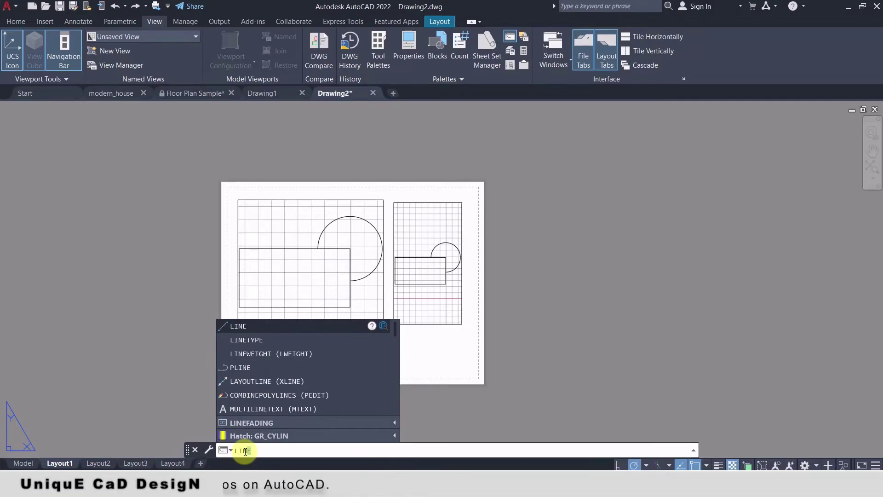
pyautogui.press('Return')
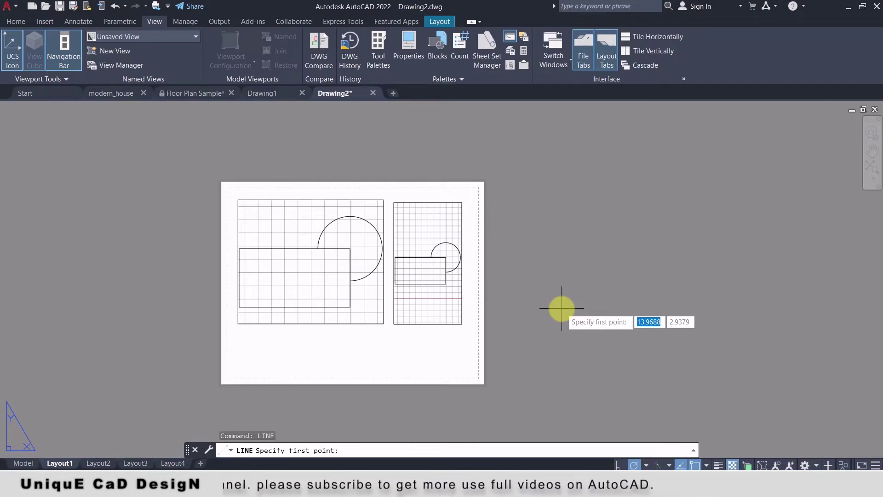
pyautogui.press('Escape')
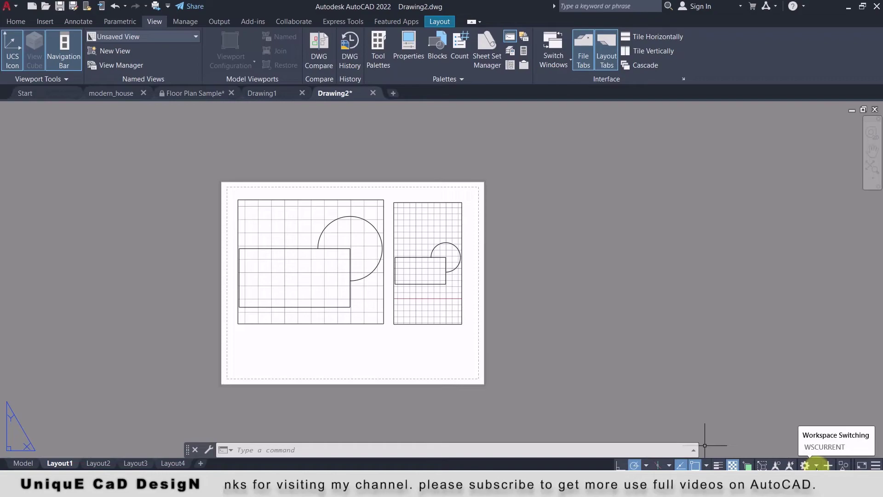
pyautogui.click(816, 465)
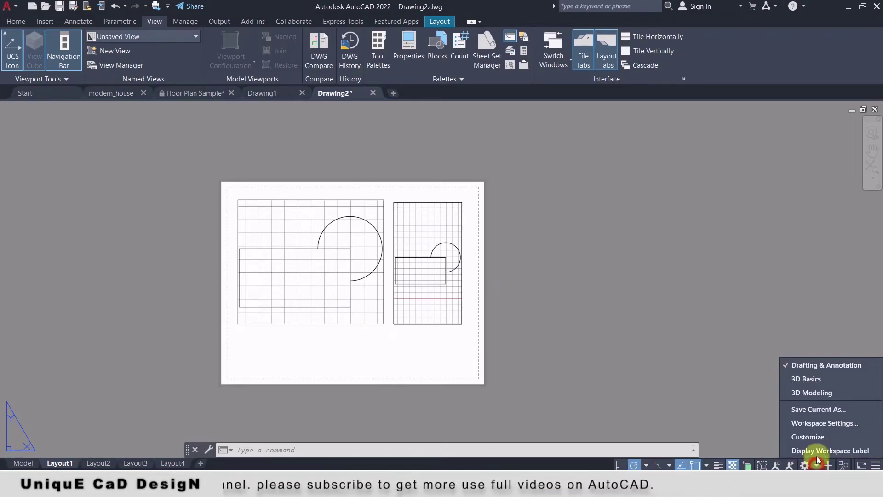
pyautogui.click(812, 379)
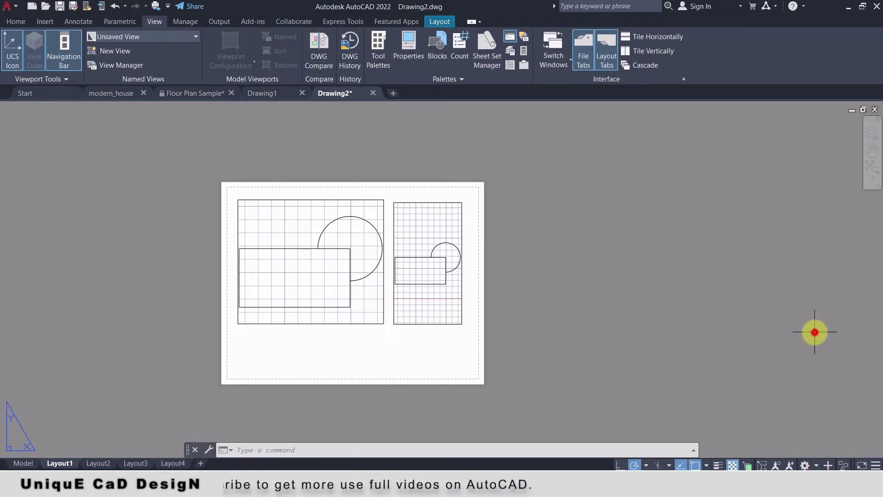
pyautogui.click(861, 466)
pyautogui.hotkey('ctrl', '0')
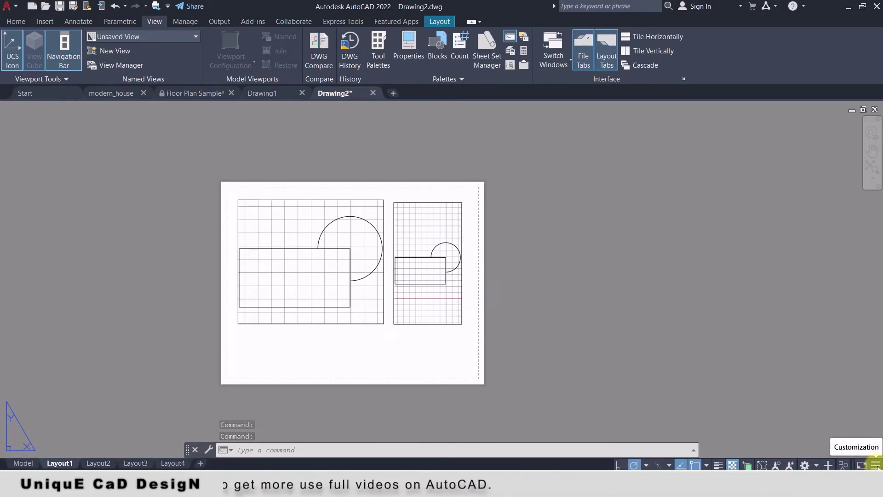
pyautogui.click(876, 465)
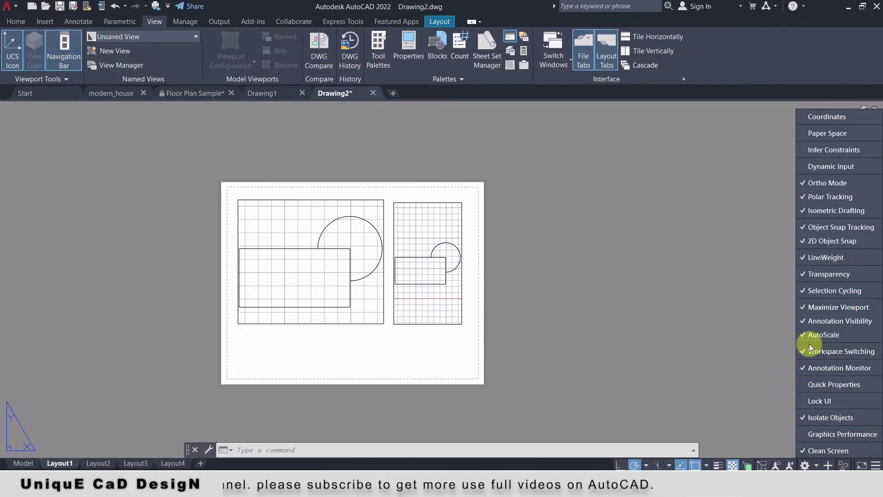
pyautogui.click(802, 182)
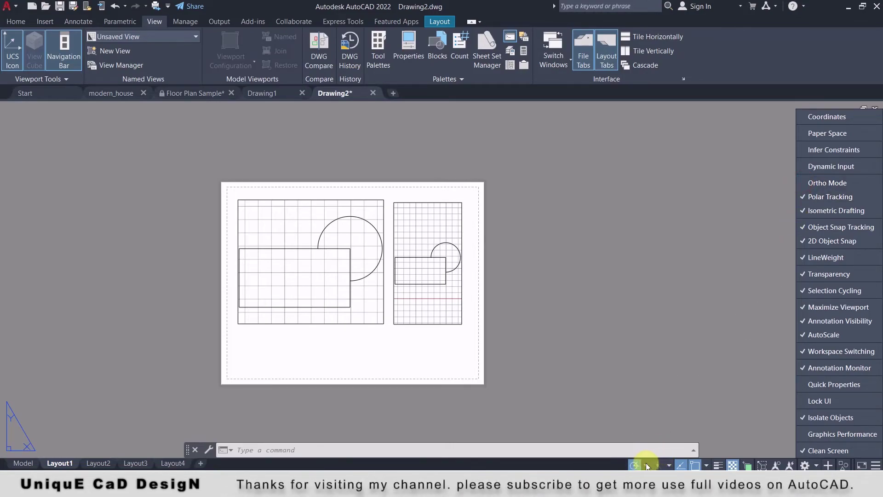
pyautogui.click(800, 184)
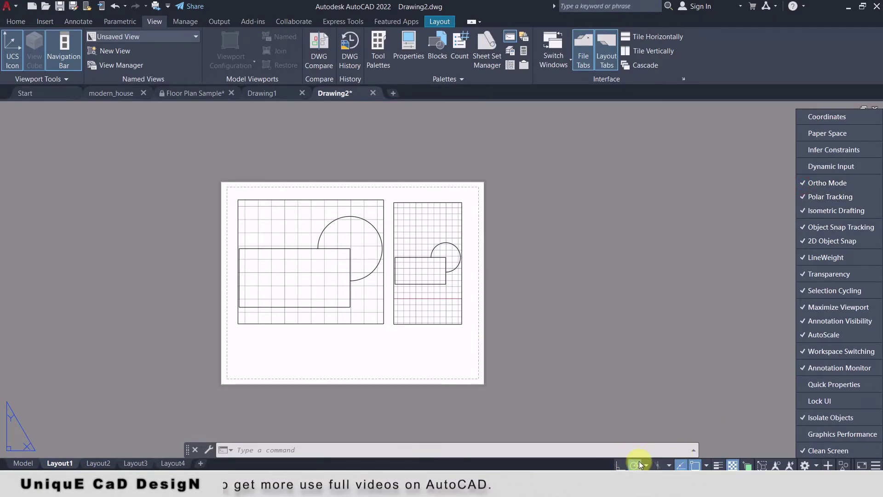
pyautogui.click(763, 364)
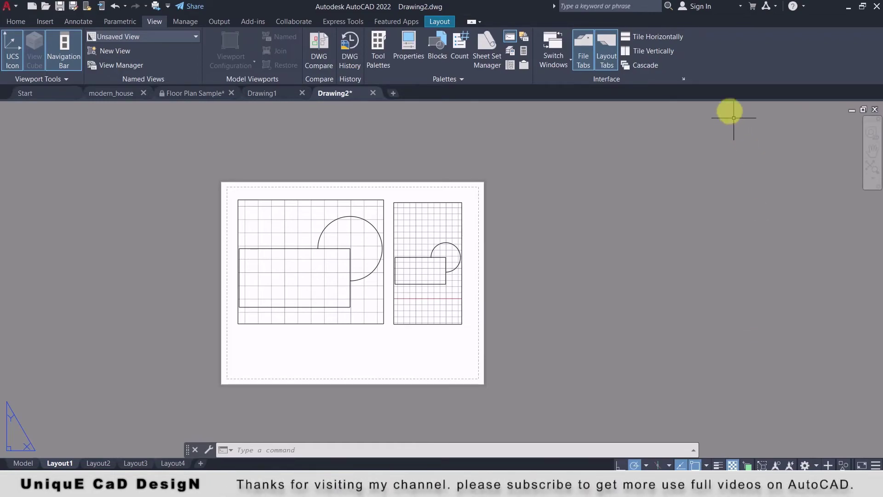
pyautogui.click(624, 6)
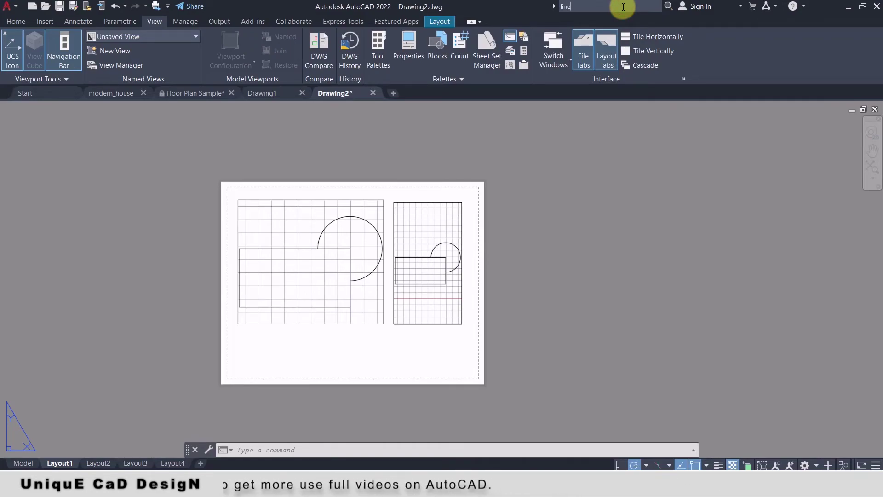
pyautogui.press('Return')
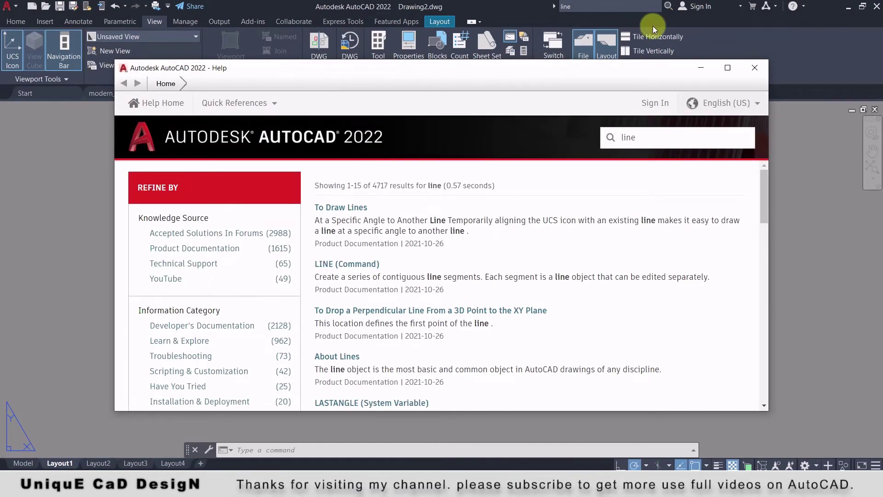
pyautogui.click(754, 68)
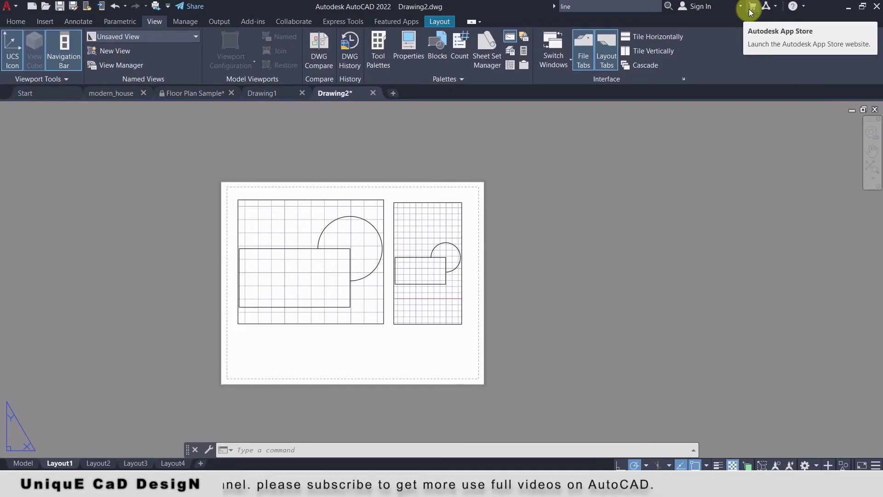
# Glance at the Stay Connected menu, then show About Autodesk AutoCAD 2022 from Help.
pyautogui.click(778, 7)
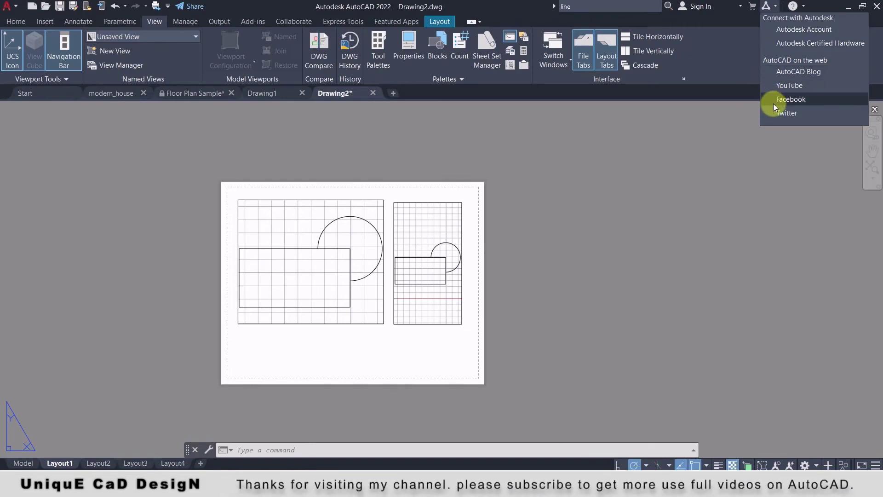
pyautogui.click(749, 67)
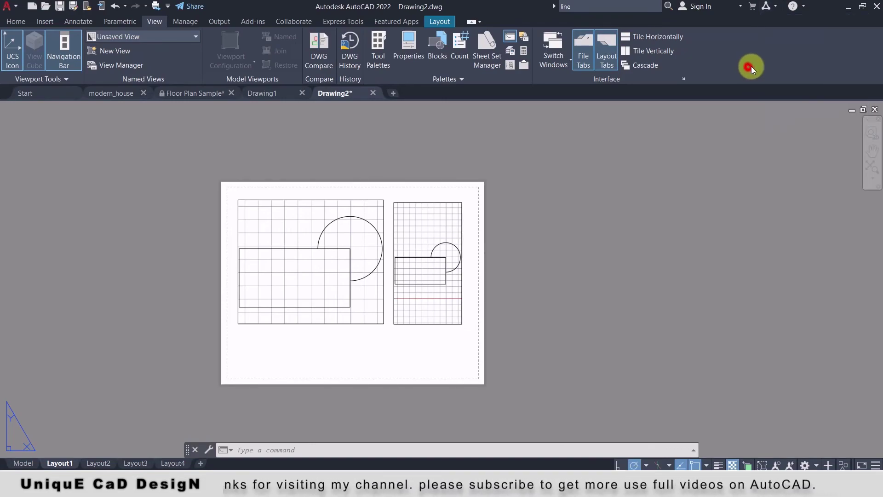
pyautogui.click(804, 9)
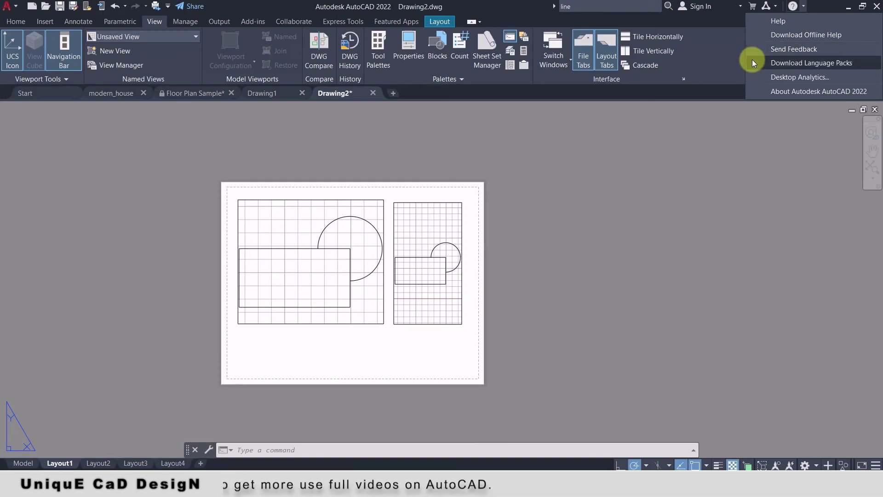
pyautogui.click(767, 91)
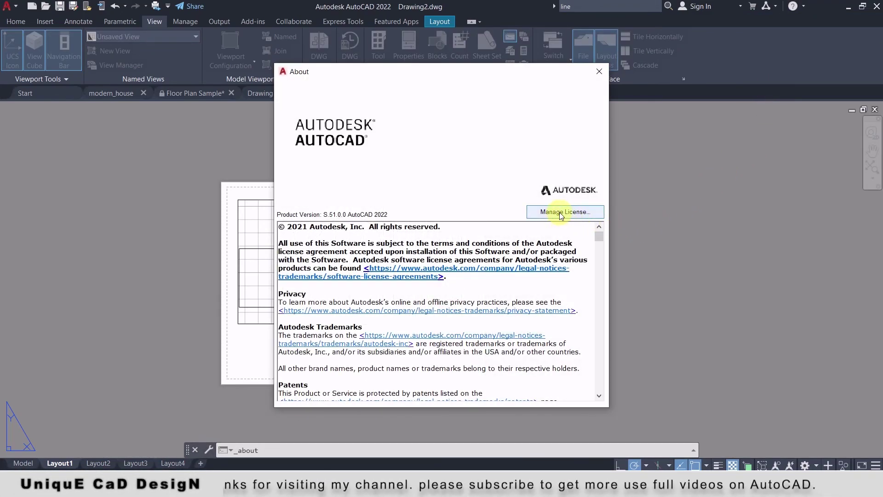